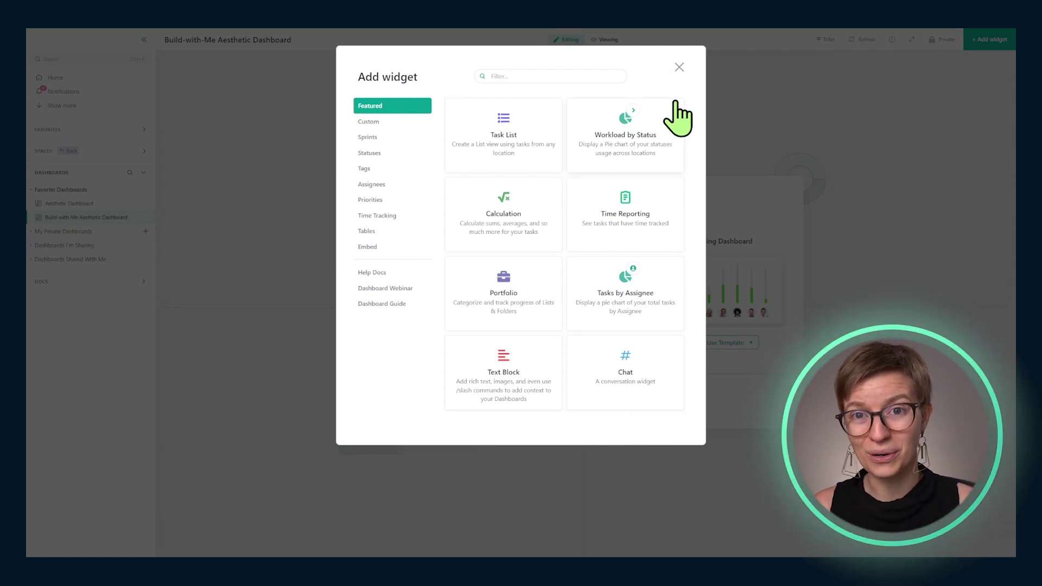
Step: Dismiss the widget picker, look over the finished Aesthetic Dashboard and return to the Build-with-Me Aesthetic Dashboard
click(679, 66)
click(101, 205)
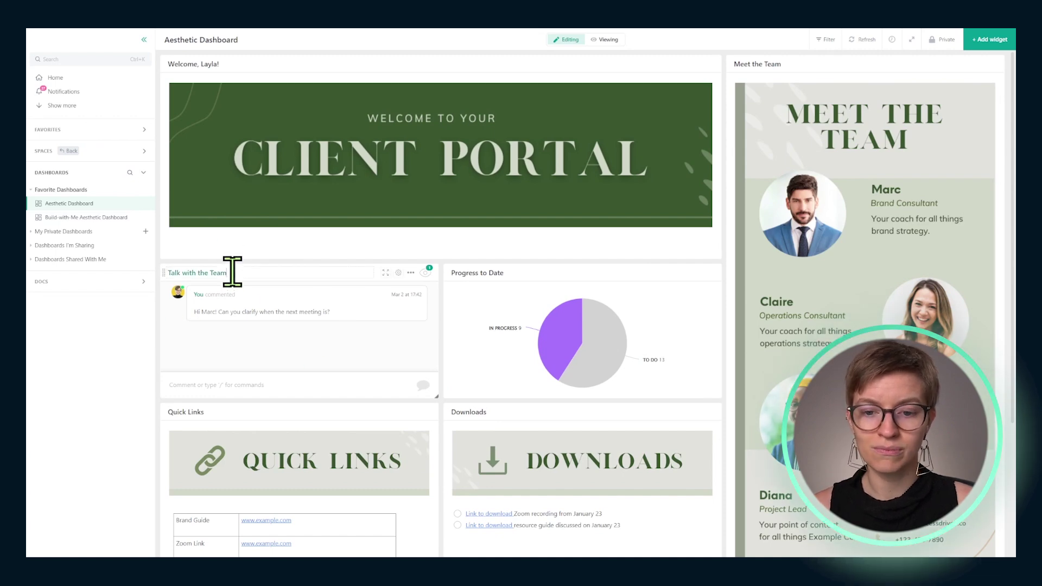
click(95, 217)
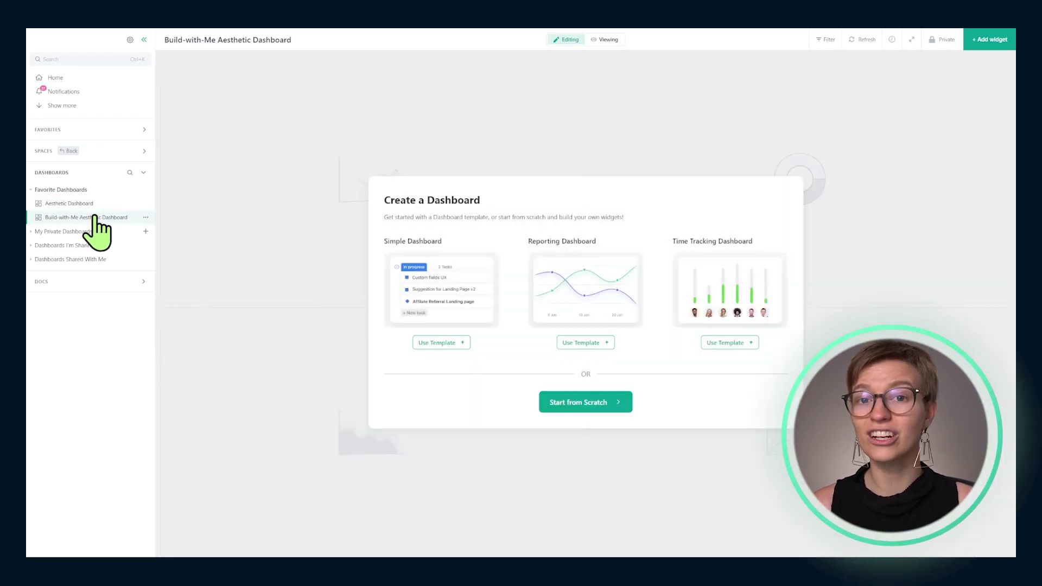
Step: Start the dashboard from scratch and add a Chat widget named "Talk with the Team"
click(565, 404)
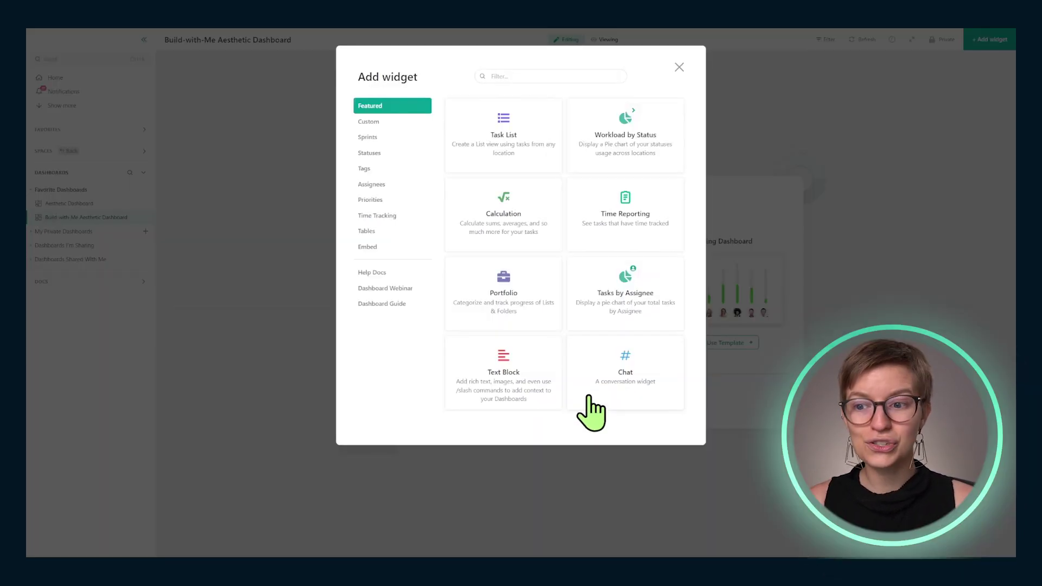
click(643, 381)
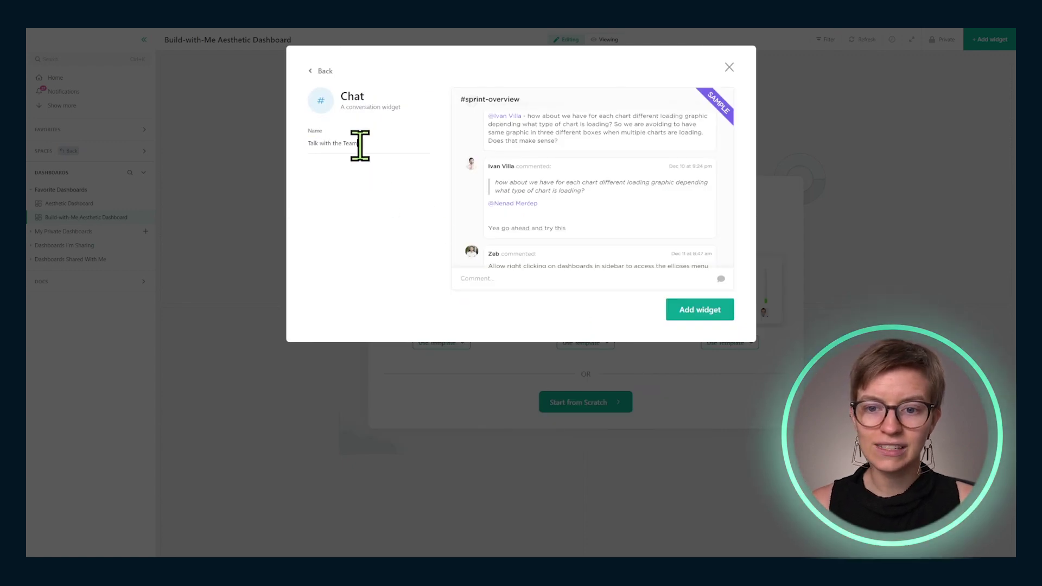
click(701, 311)
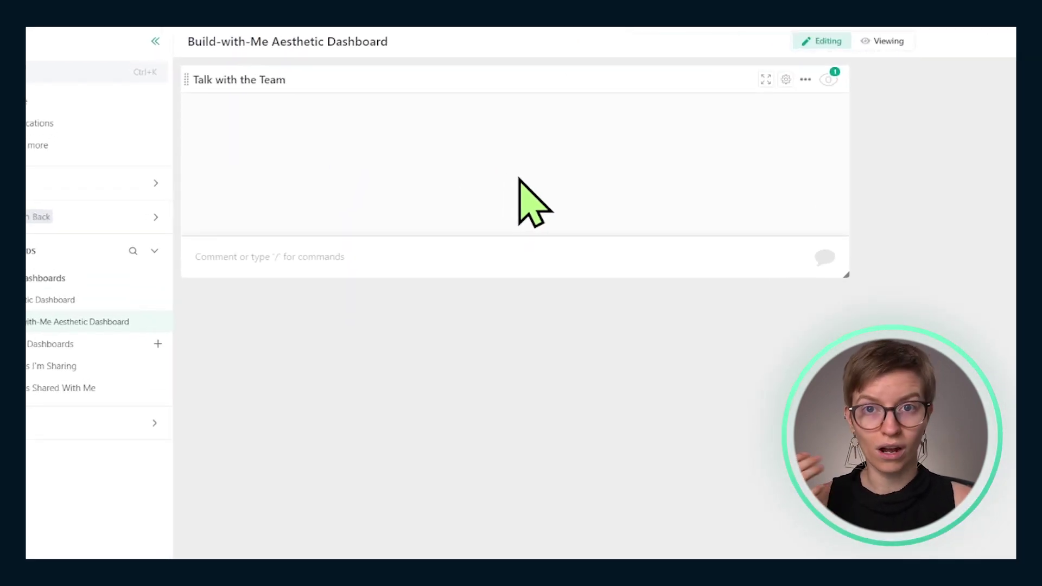
Step: Examine the chat widget's watchers and the dashboard's sharing and management options
click(830, 84)
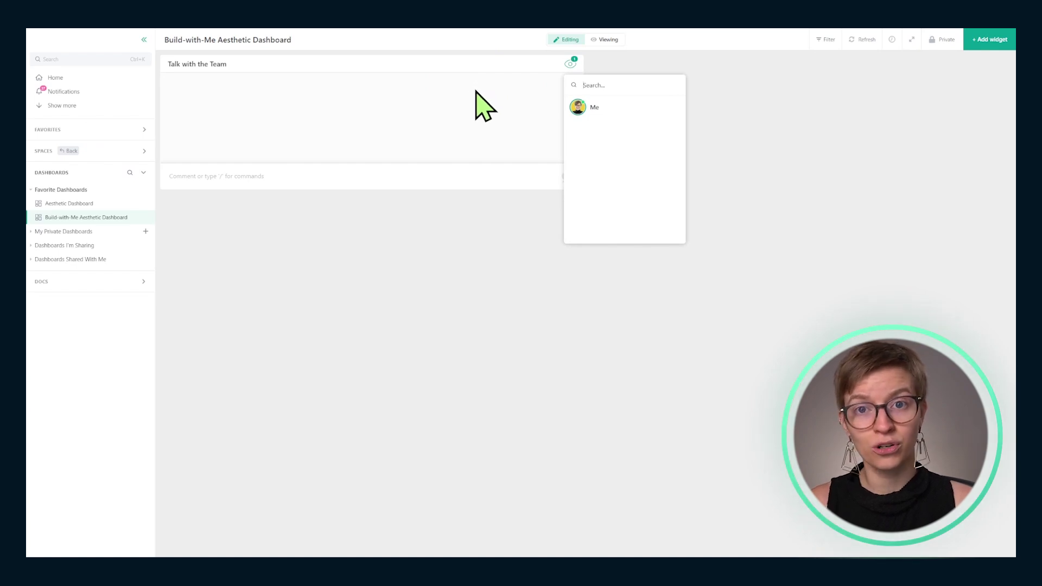
click(184, 217)
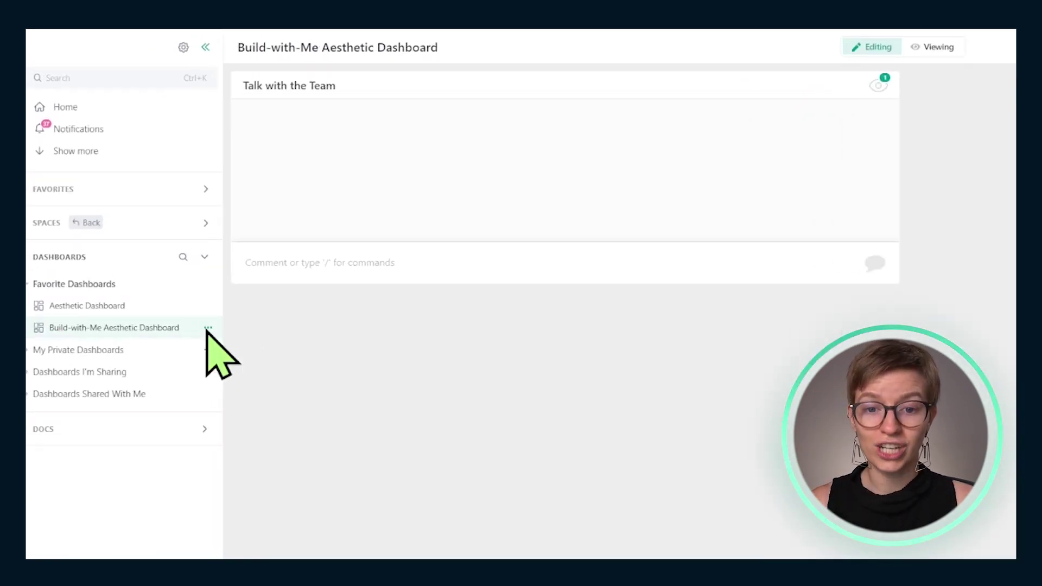
click(145, 217)
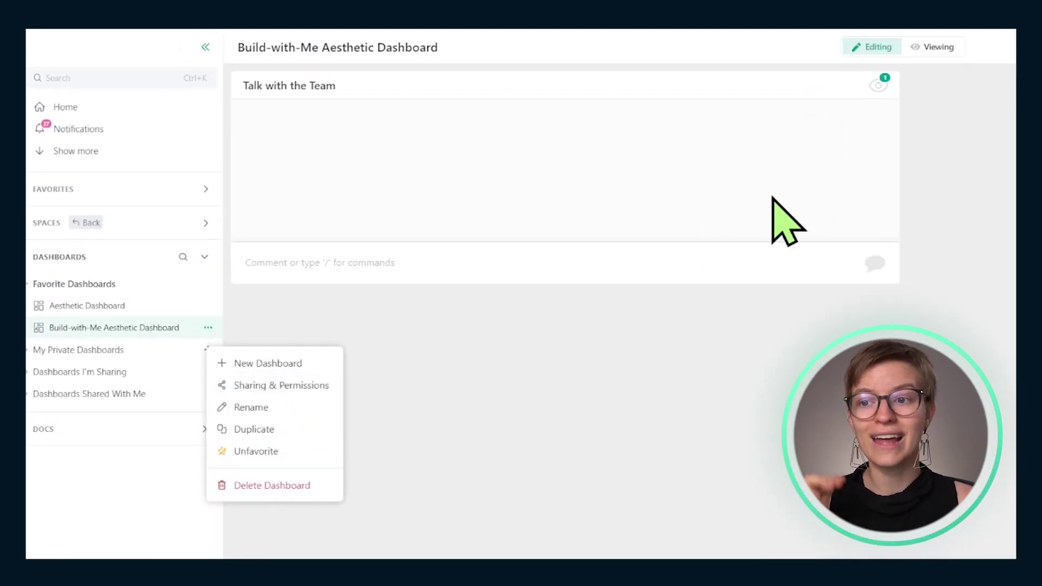
click(881, 90)
click(820, 94)
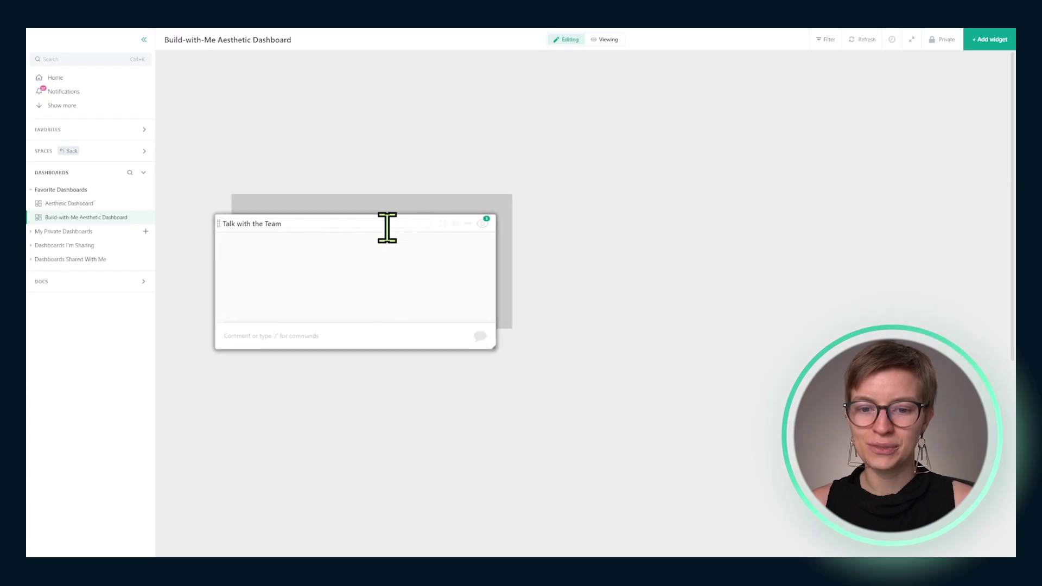
Step: Place the Talk with the Team widget at the dashboard's left edge, leaving empty space above it
drag(385, 228, 335, 228)
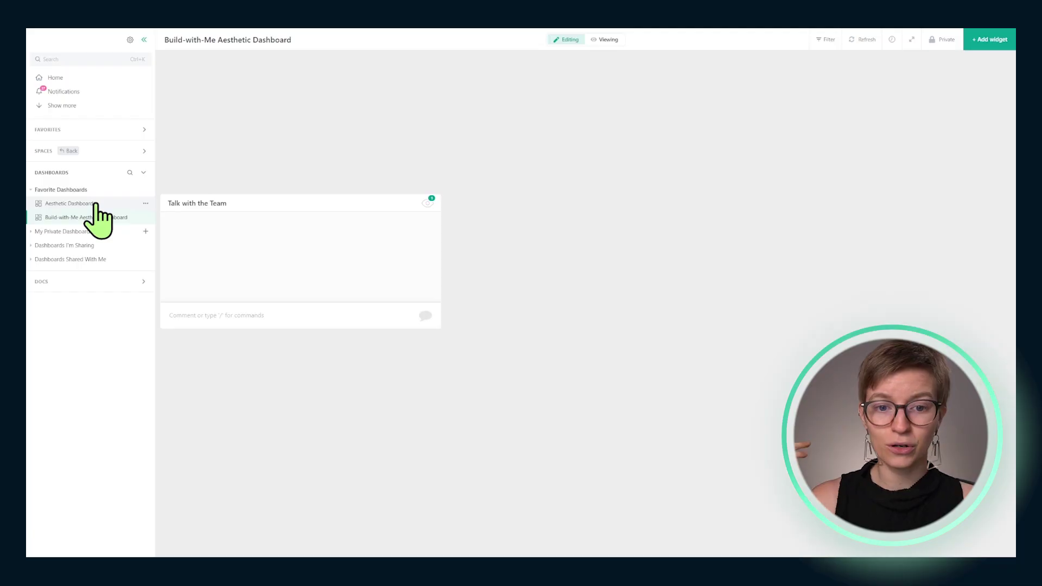
Step: Review the Aesthetic Dashboard's layout down to its Client Tasks widget as a reference
click(89, 204)
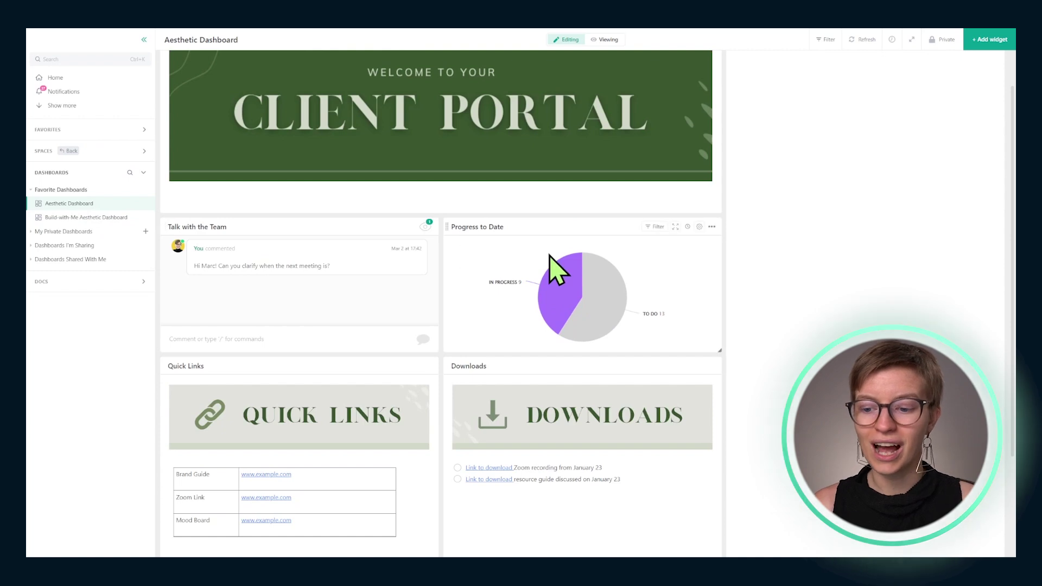
scroll(551, 261, down, 3)
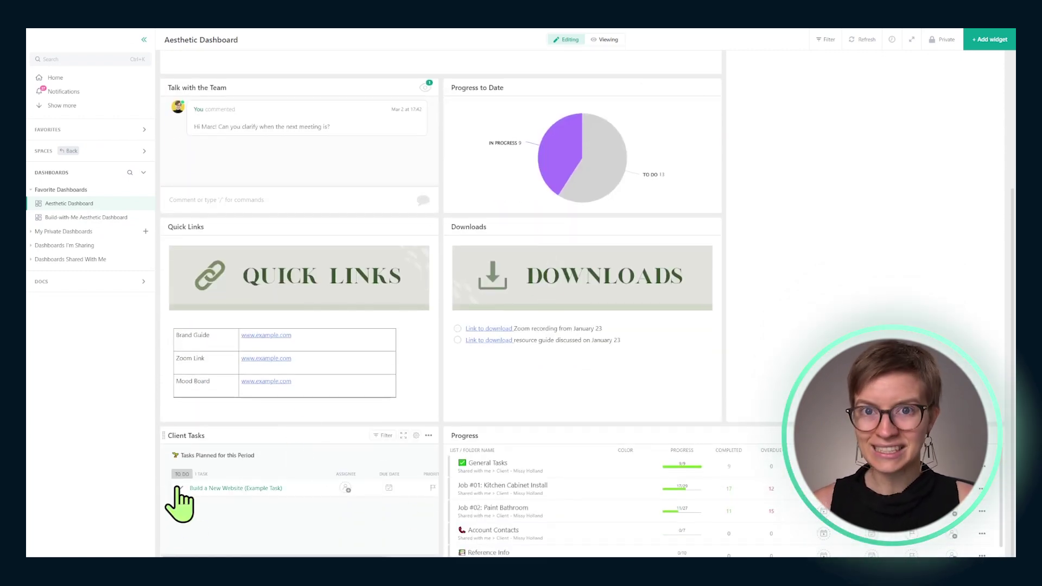
click(220, 435)
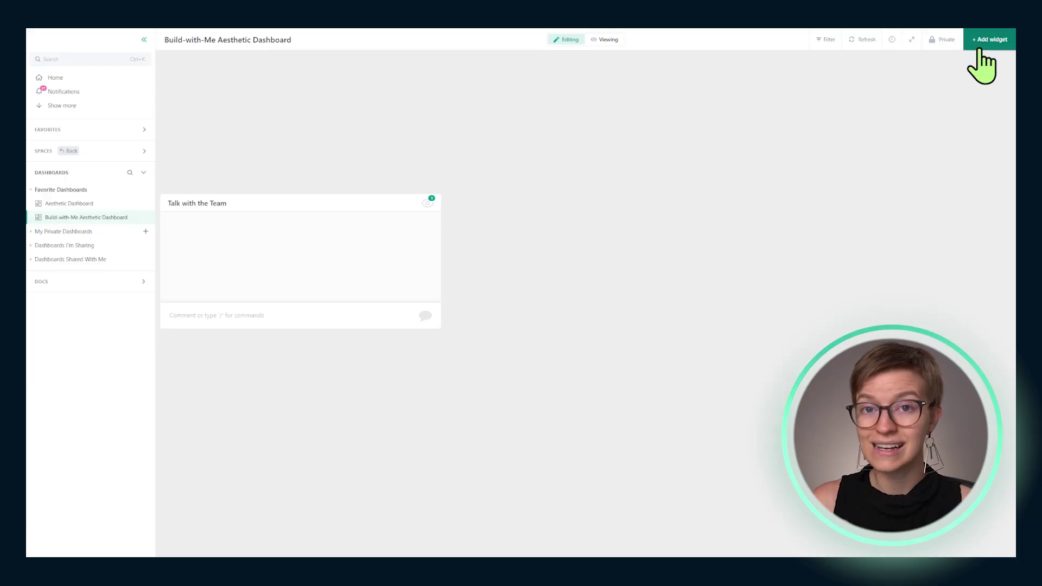
Step: Add a Task List widget named "Client Tasks" for the Tasks Planned for this Period location, grouped by status
click(983, 42)
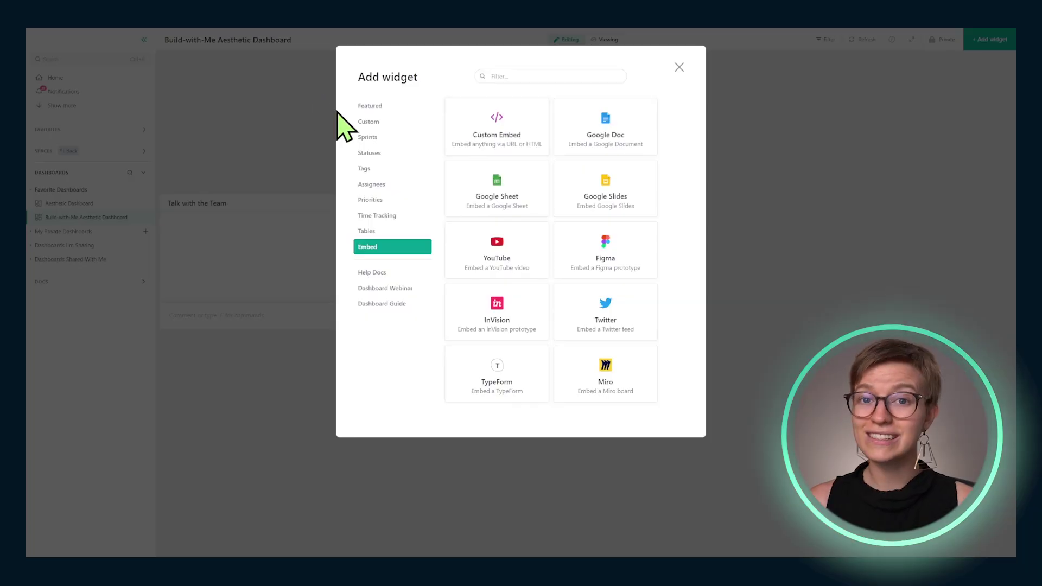
click(369, 122)
click(366, 106)
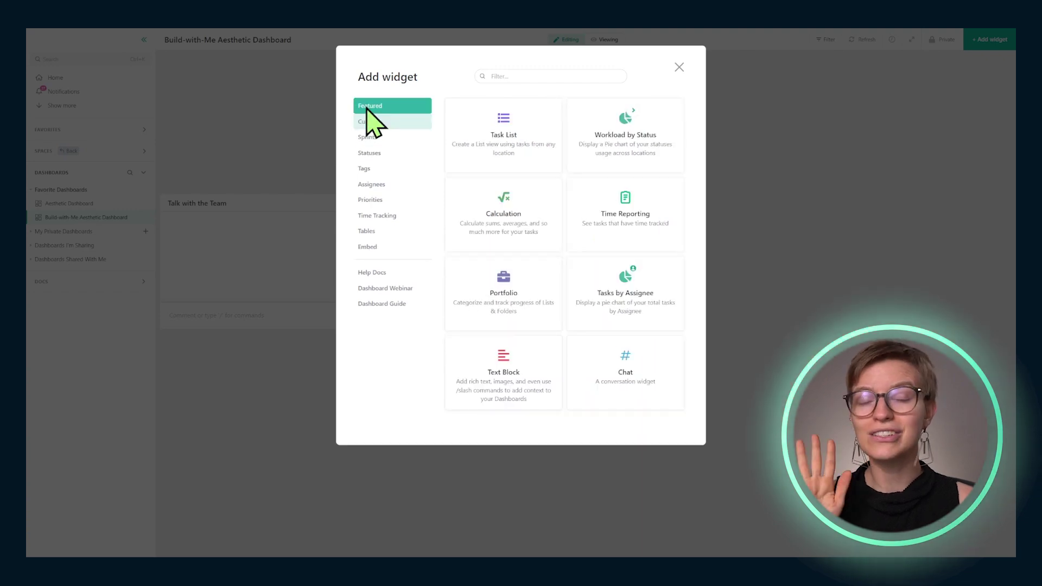
click(471, 140)
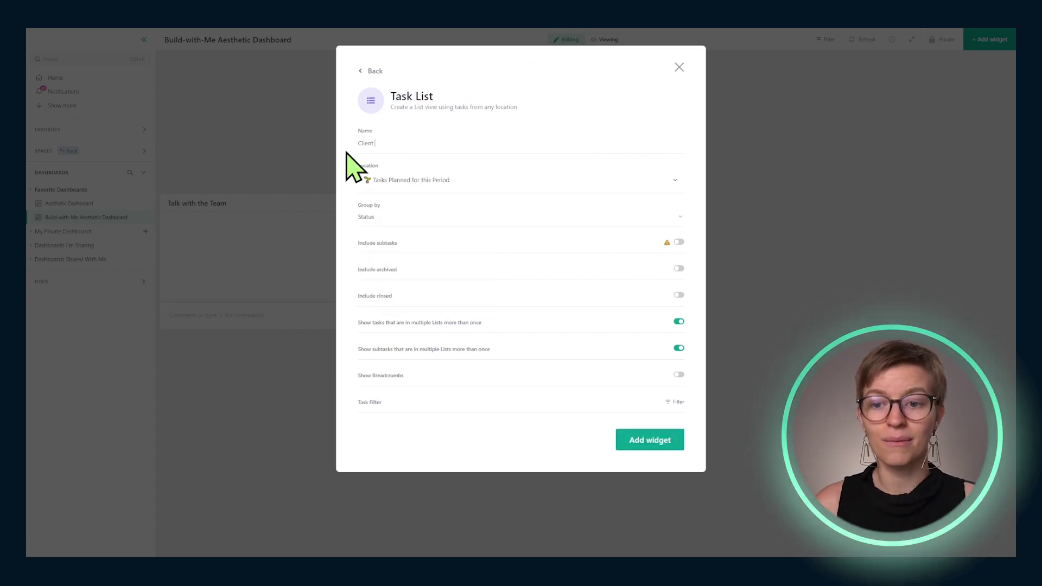
text(sks)
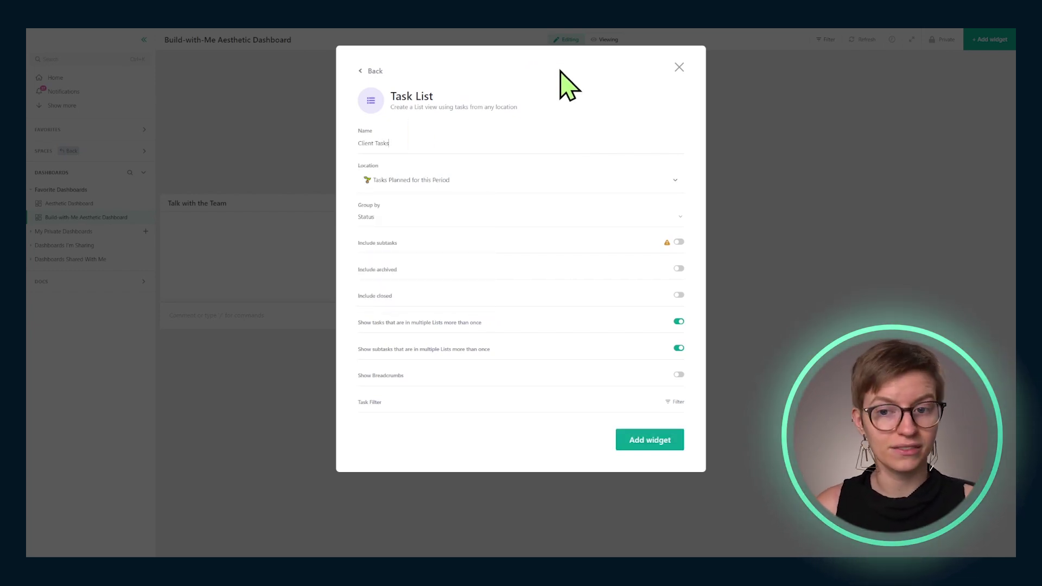
click(678, 403)
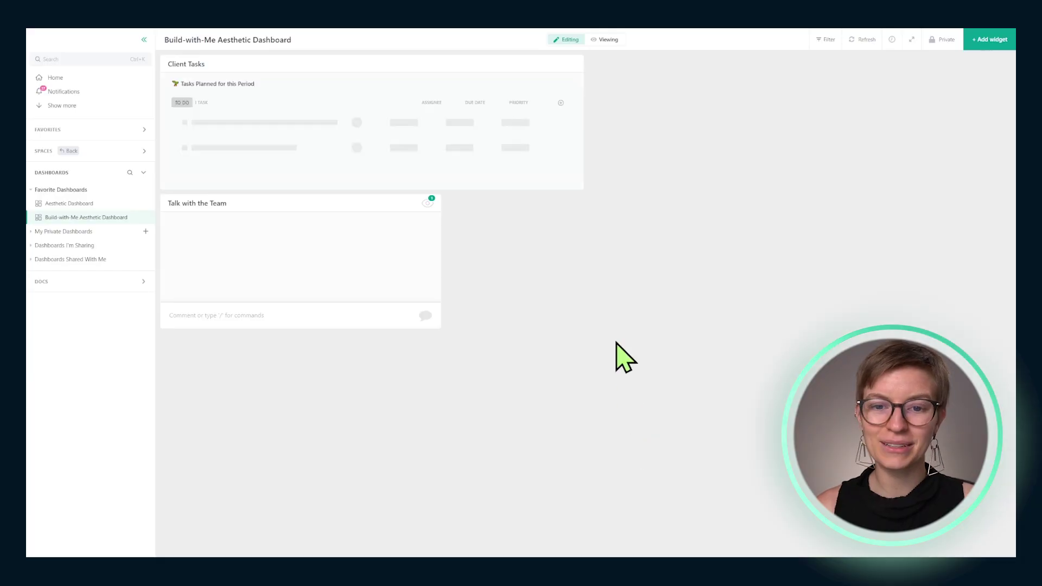
Step: Remove the Priority column from the Client Tasks widget
click(527, 104)
click(524, 172)
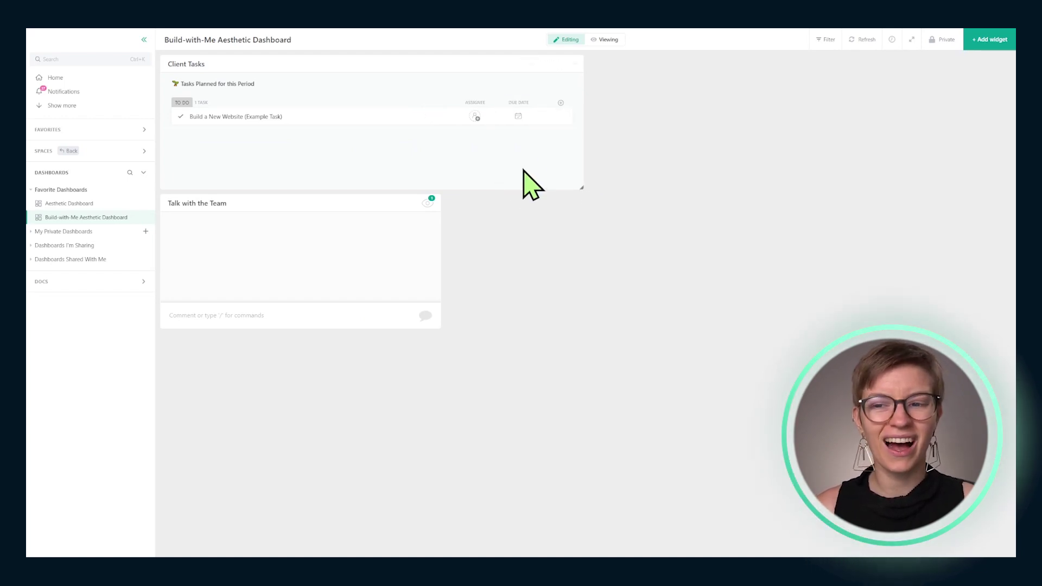
Step: Narrow the Client Tasks widget to the chat widget's width and place it diagonally below the chat widget, to its right
drag(582, 177, 440, 170)
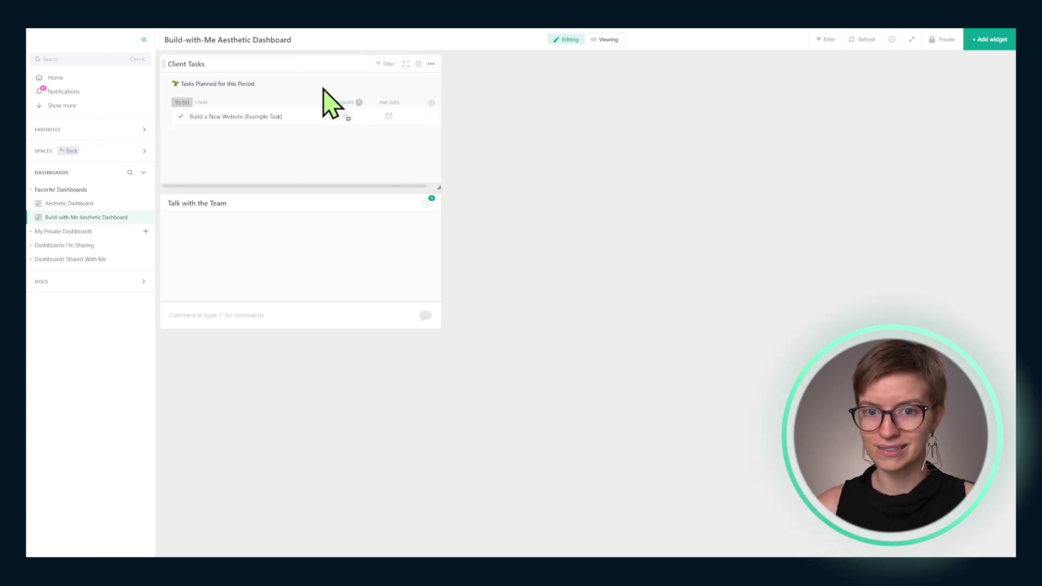
drag(165, 67, 478, 422)
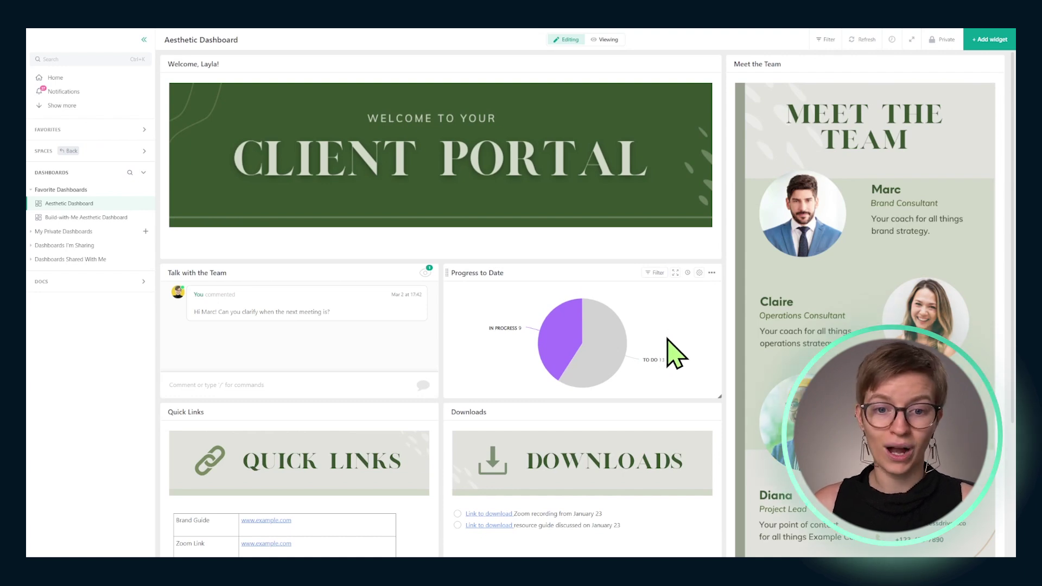
Step: Start a custom Pie Chart widget on the Build-with-Me Aesthetic Dashboard and select two locations as its source, including Brand & Content
click(119, 215)
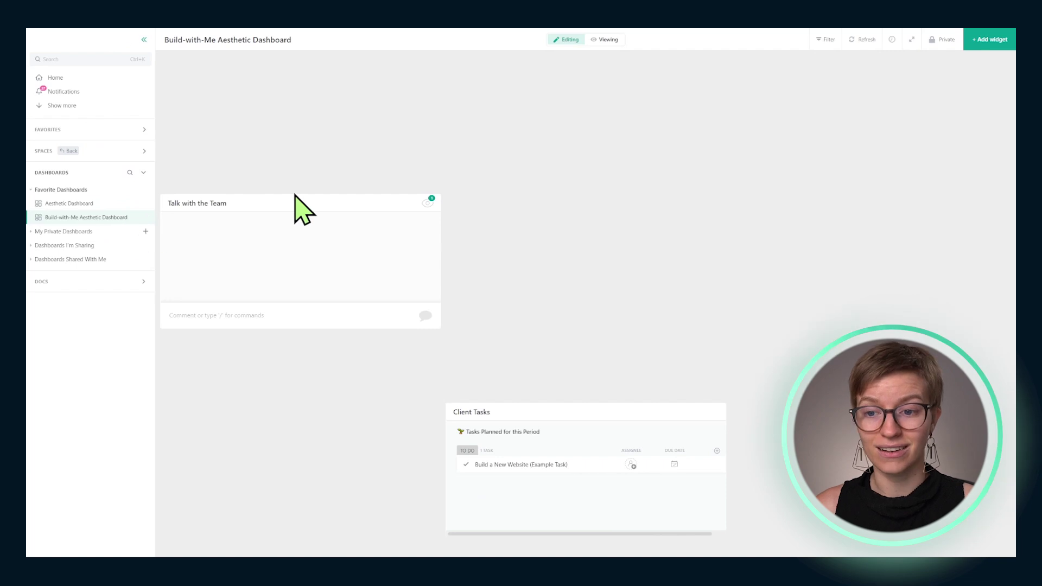
click(983, 42)
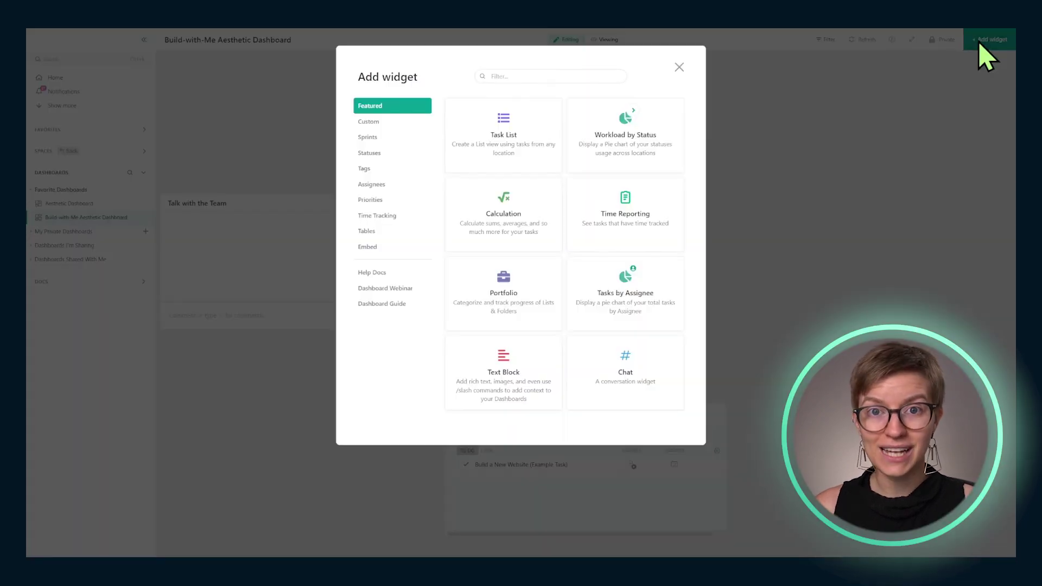
click(392, 124)
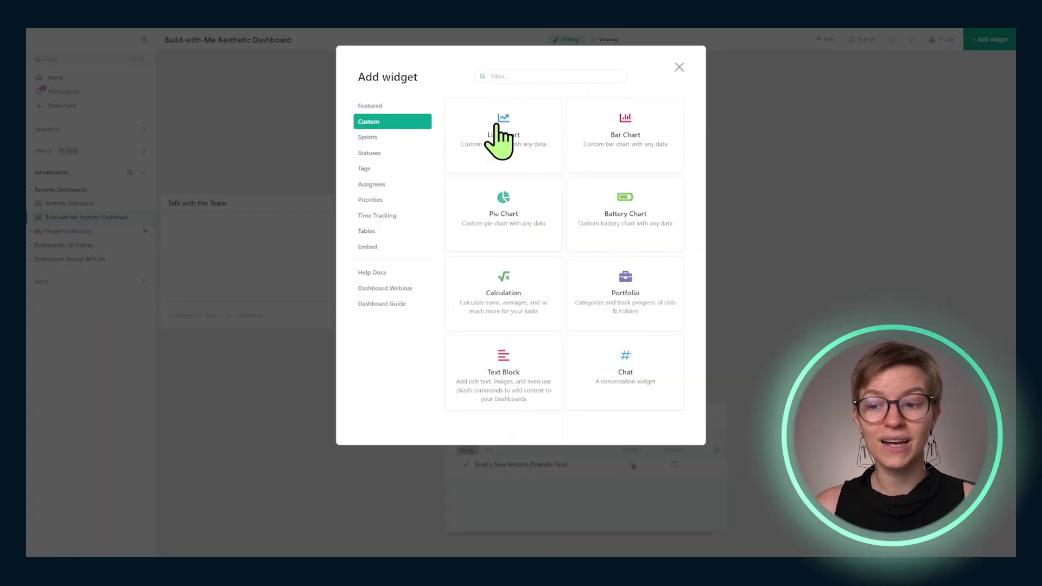
click(520, 228)
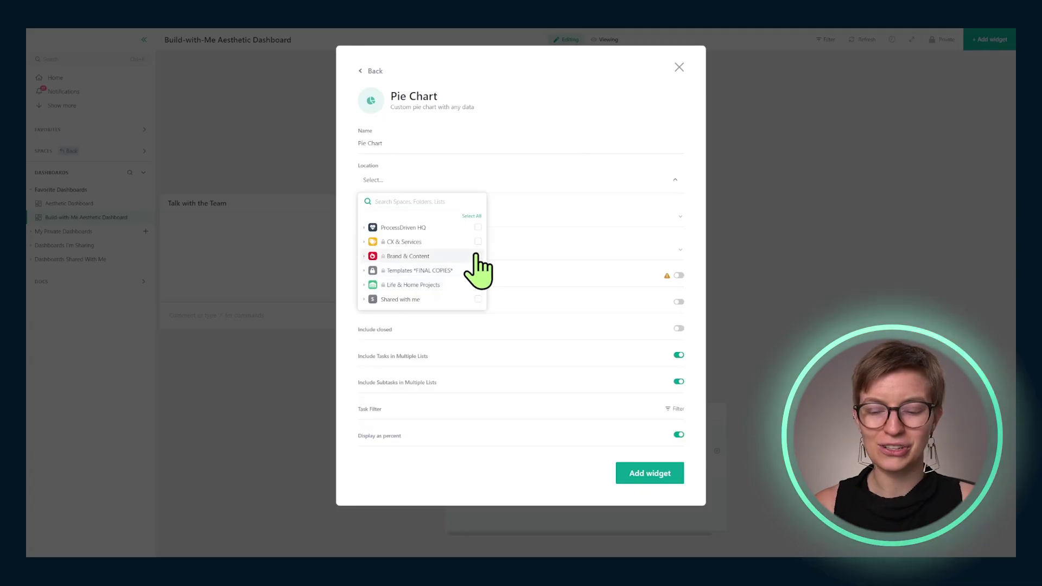
click(478, 255)
click(559, 239)
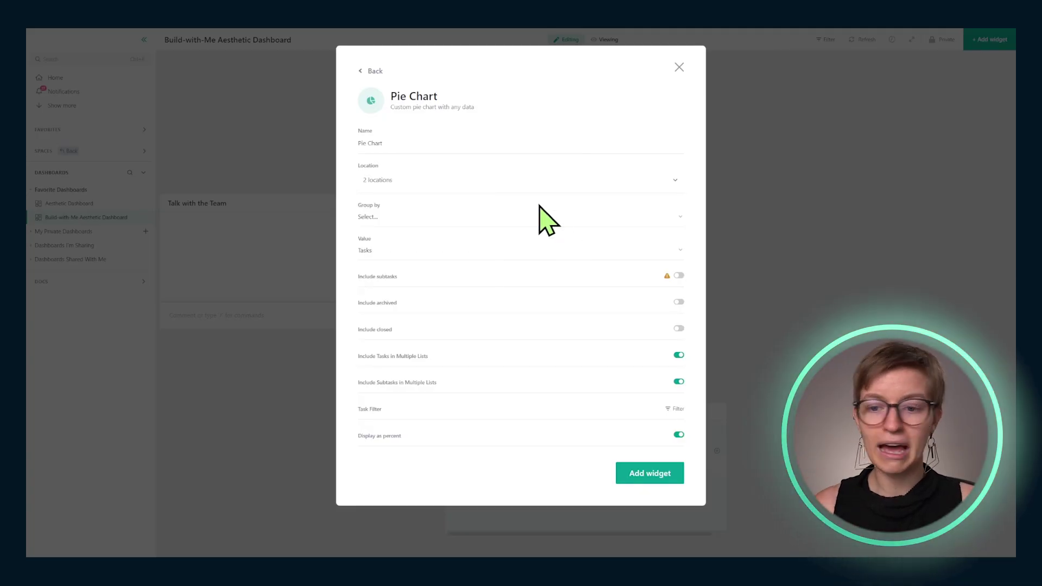
Step: Group the pie chart by status type with Tasks as its value, include closed tasks, and add the widget
click(449, 220)
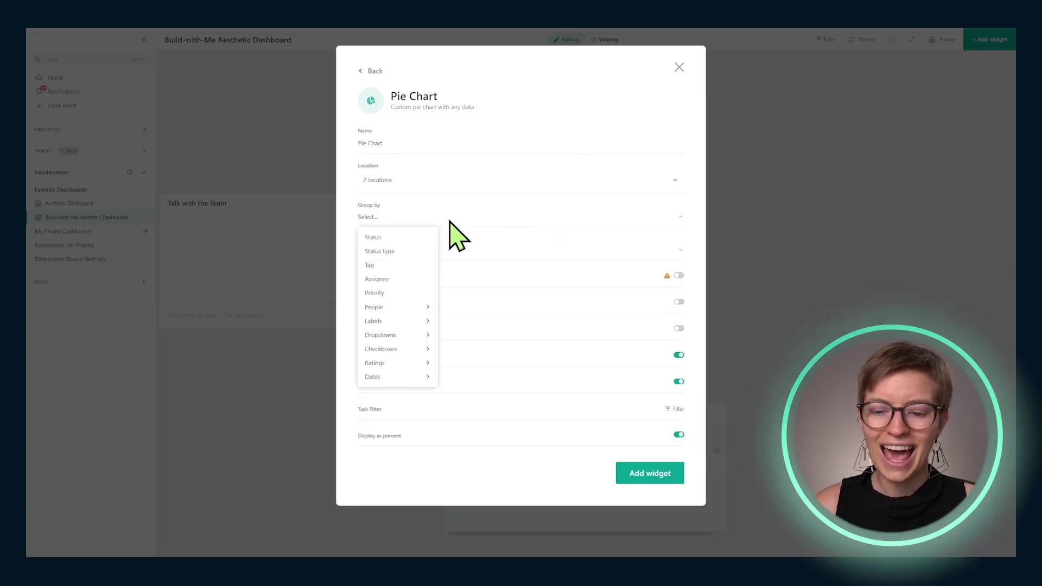
click(408, 251)
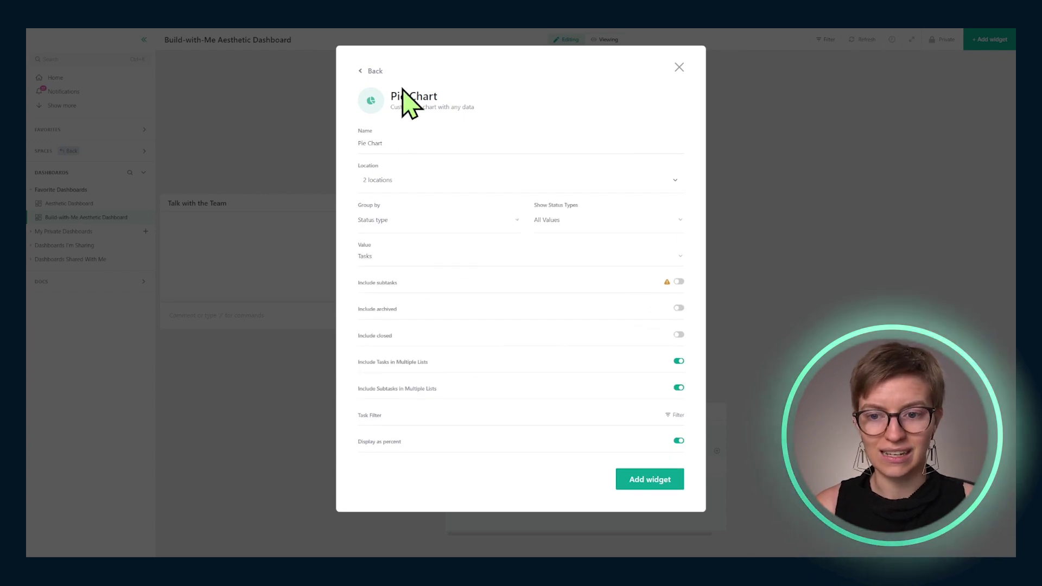
click(434, 256)
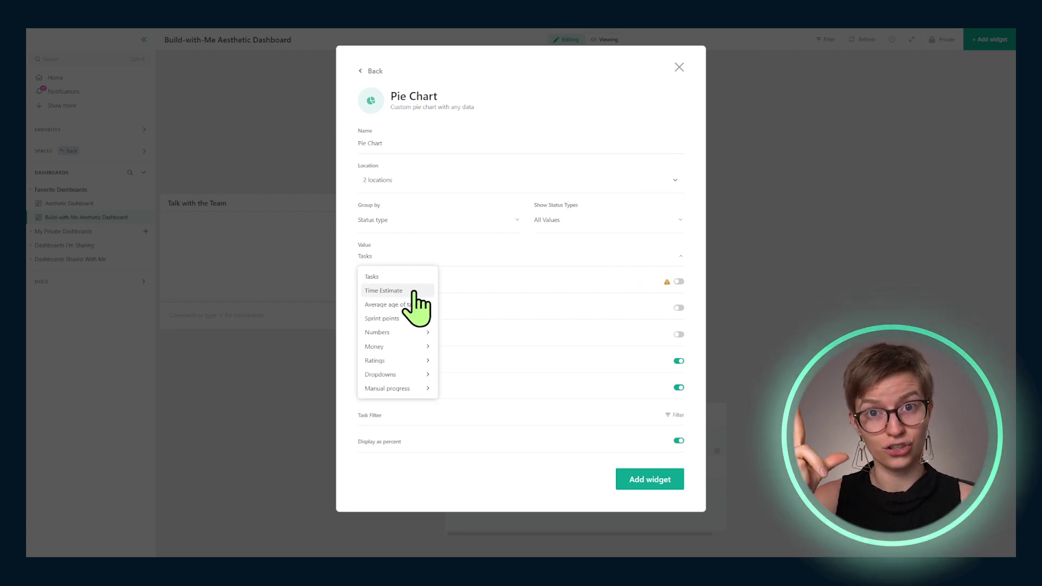
click(411, 279)
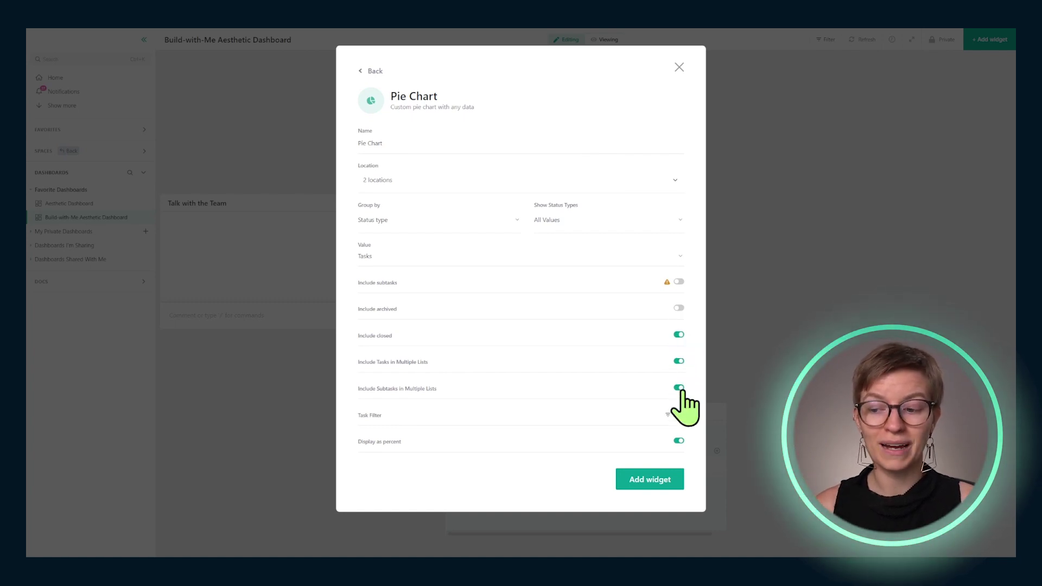
click(656, 481)
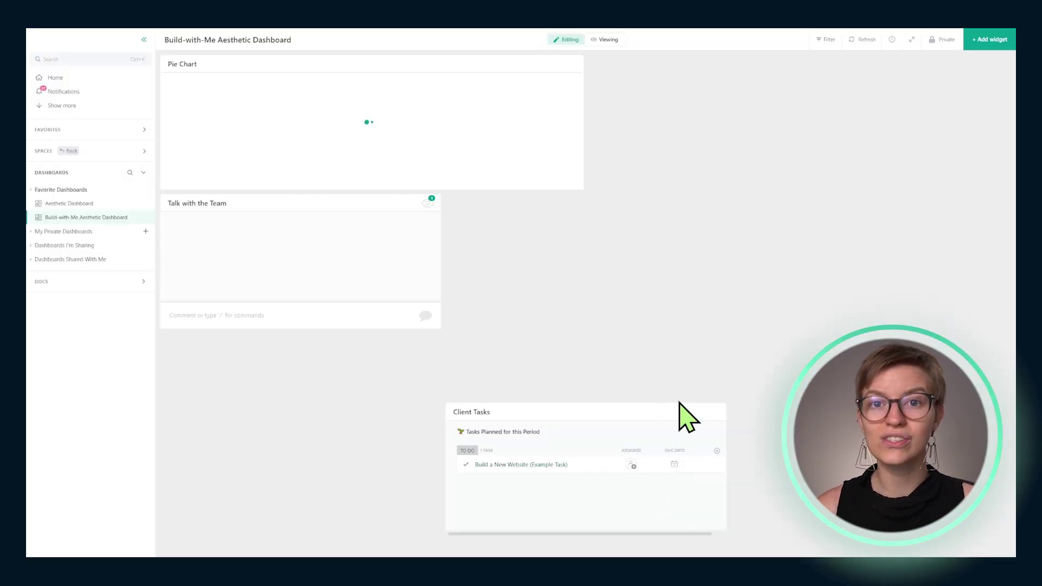
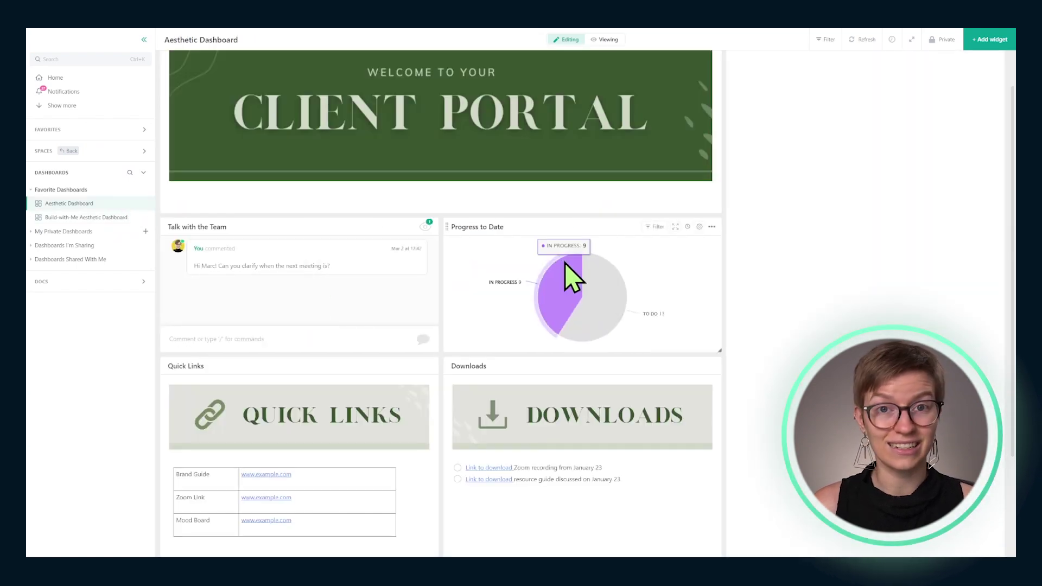
Step: Start a Portfolio widget on the Build-with-Me Aesthetic Dashboard and add the Construction and Finishing lists as its source
scroll(565, 264, down, 3)
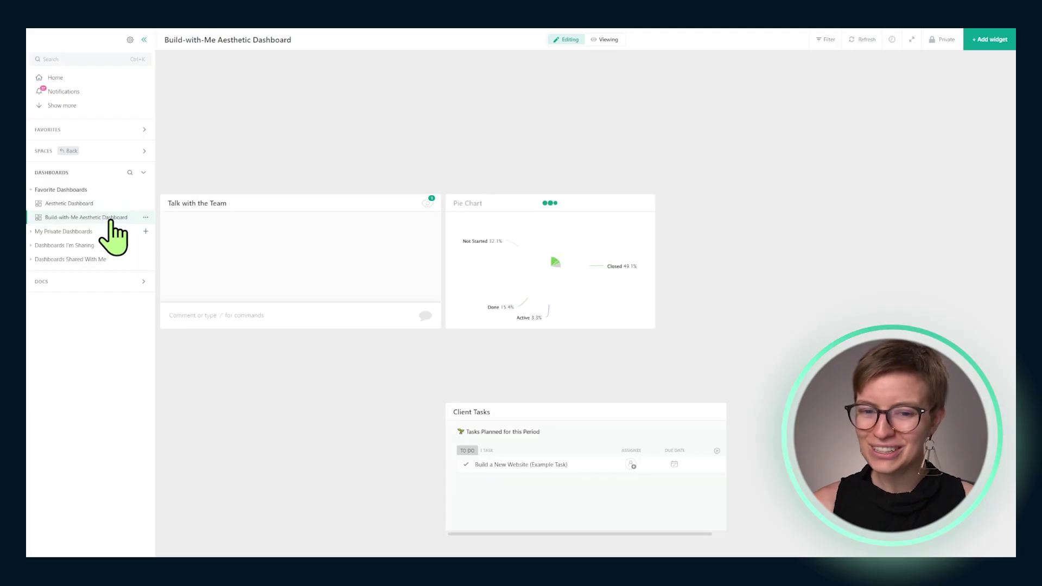
click(986, 54)
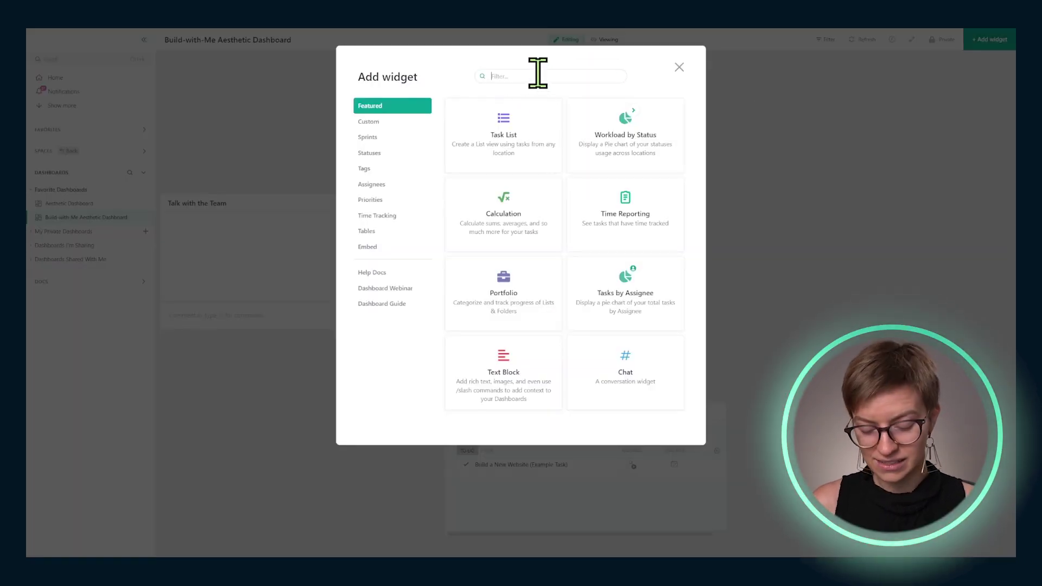
text(port)
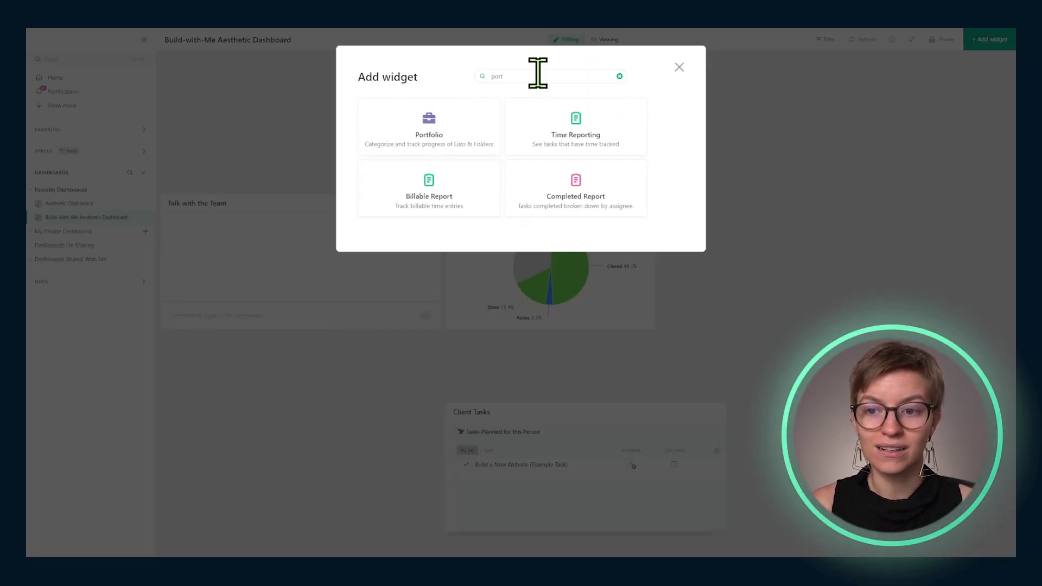
click(363, 124)
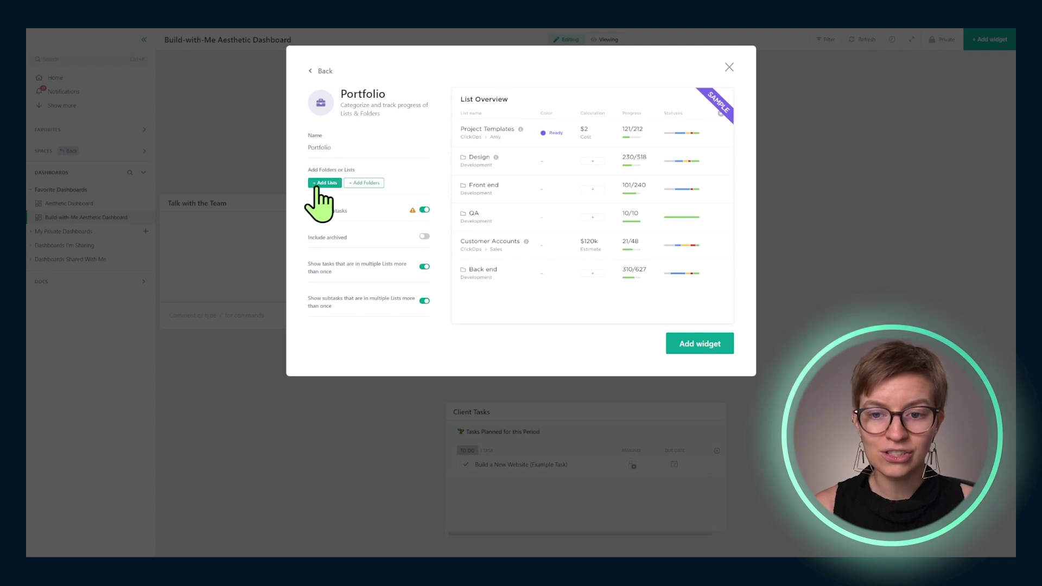
click(325, 184)
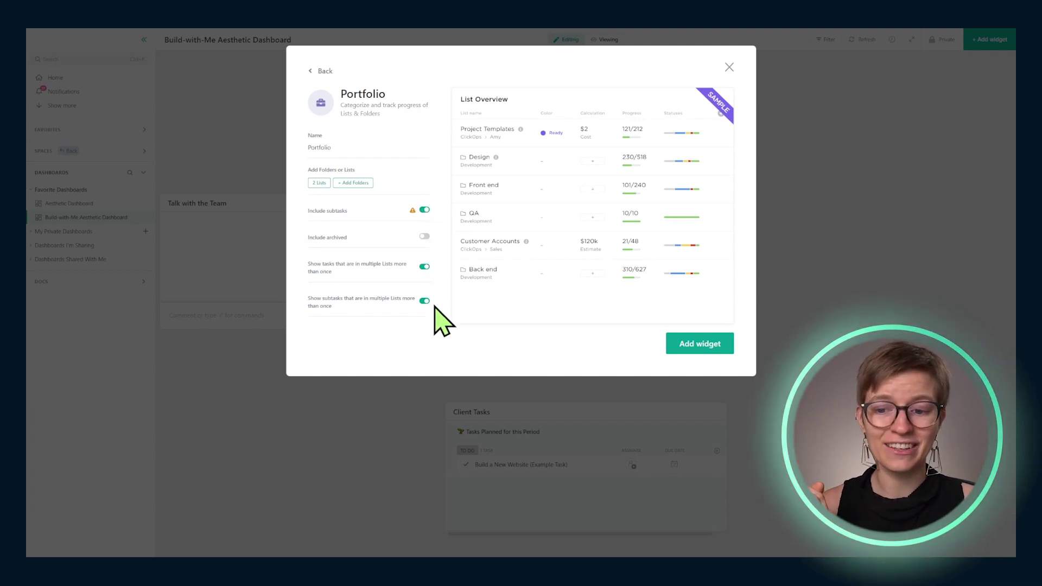
Step: Turn off showing tasks and subtasks in multiple Lists more than once, and add the Portfolio widget
click(424, 266)
click(425, 301)
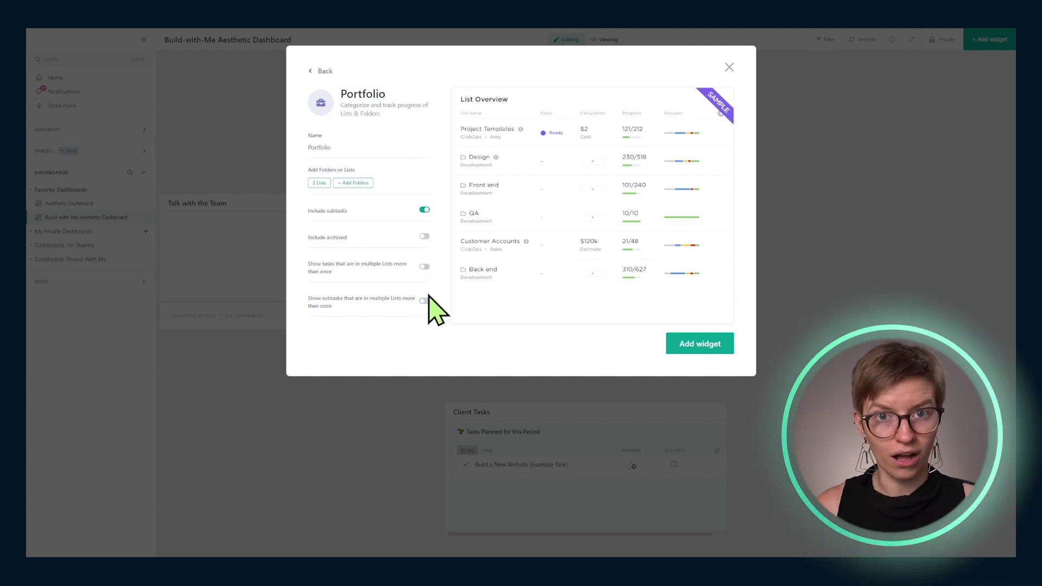
click(695, 343)
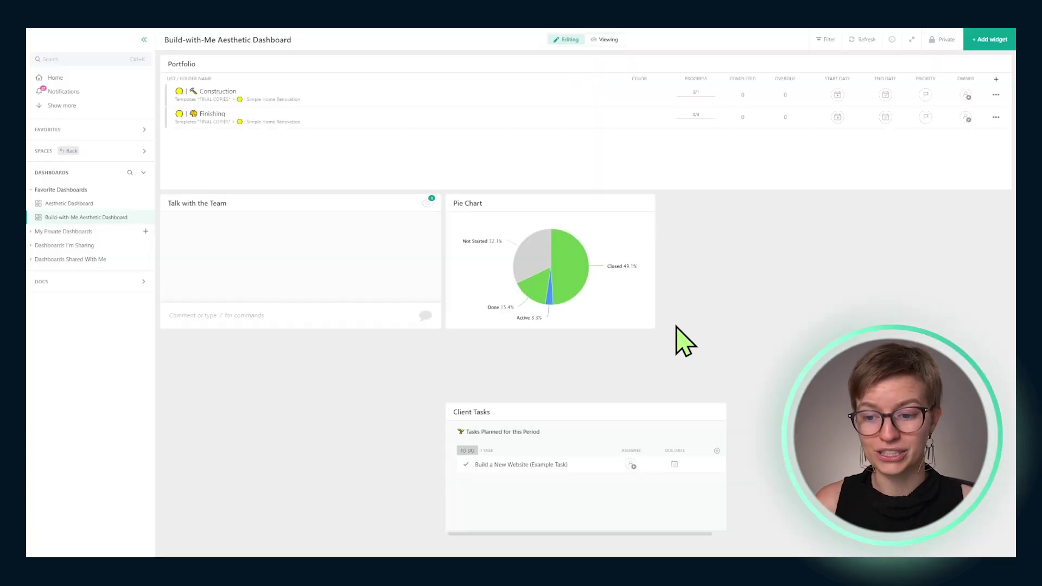
Step: Narrow the Portfolio widget and place it beside Client Tasks, leaving a free row between them and the chat and pie chart
drag(1011, 196, 665, 181)
drag(400, 64, 649, 421)
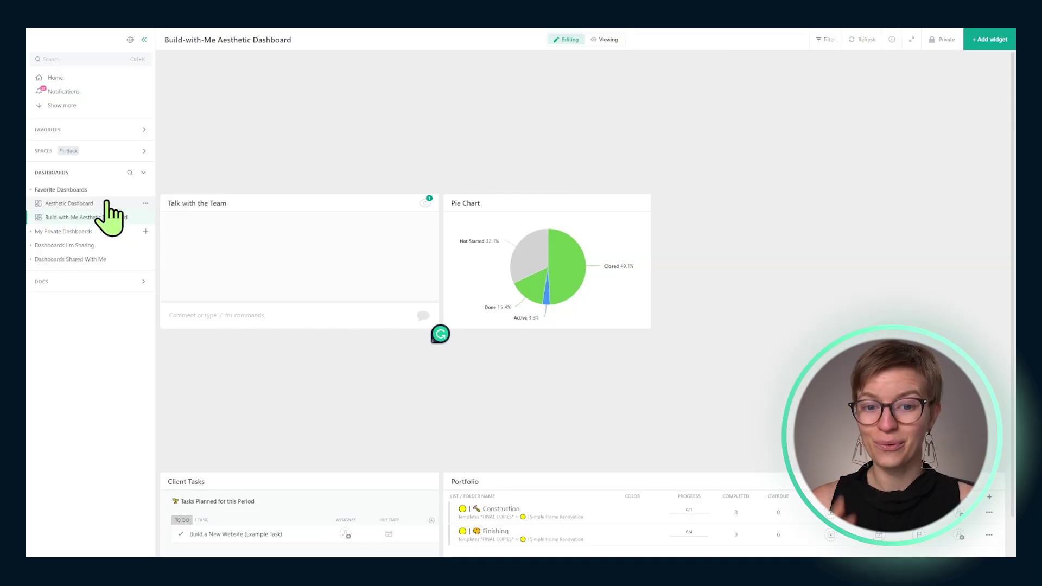
Step: Review the Aesthetic Dashboard's Quick Links and Downloads blocks, and add a Text Block above the Build-with-Me dashboard's chat and pie chart, spanning both
click(107, 203)
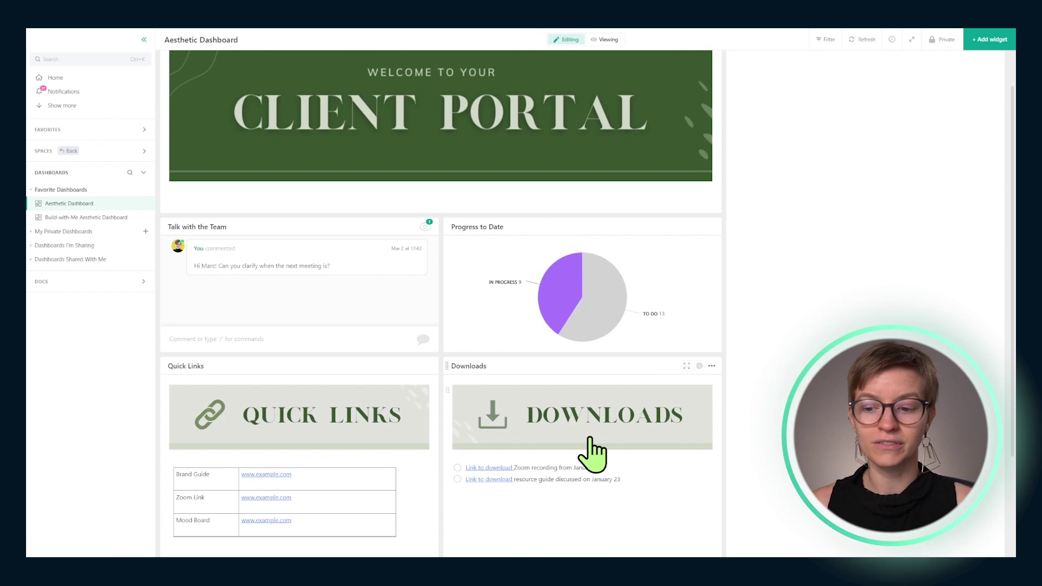
scroll(693, 418, up, 1)
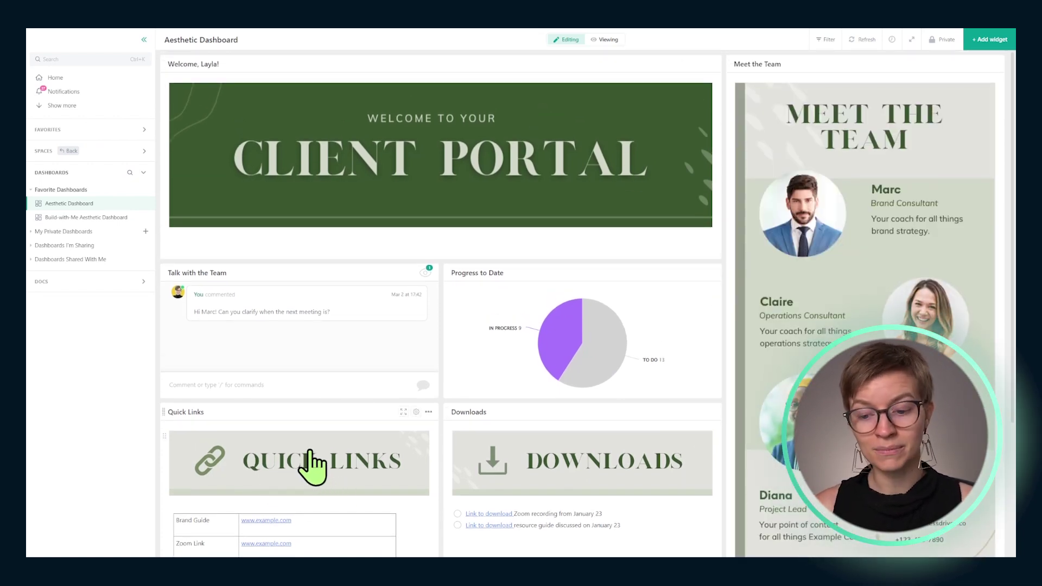
scroll(428, 468, down, 1)
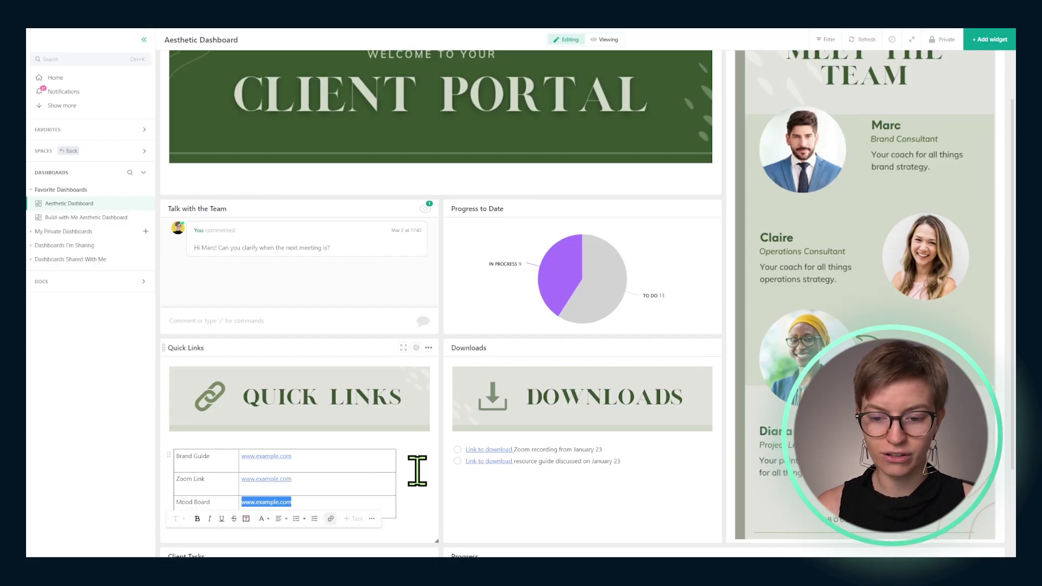
click(617, 480)
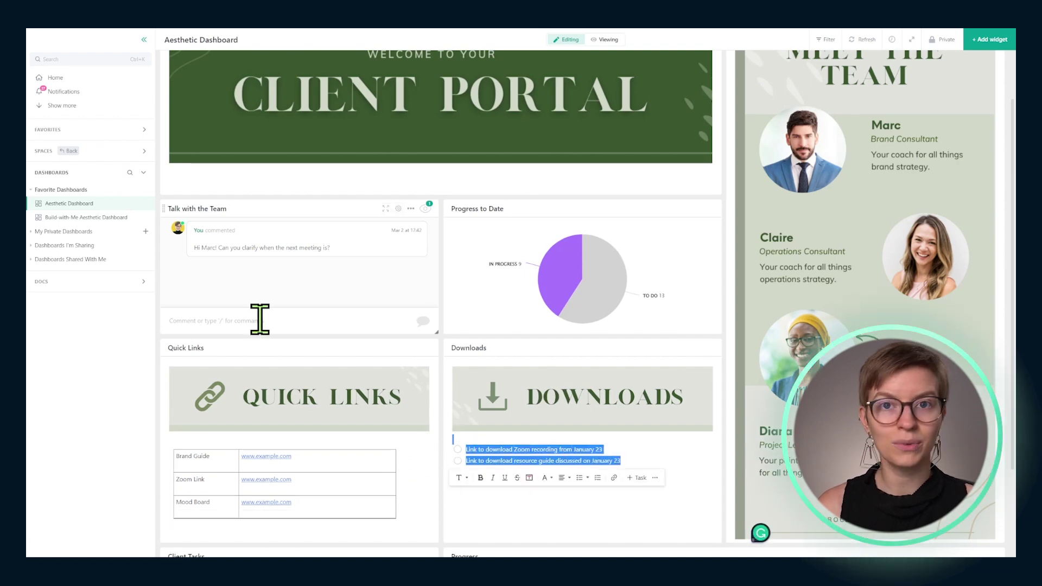
click(90, 217)
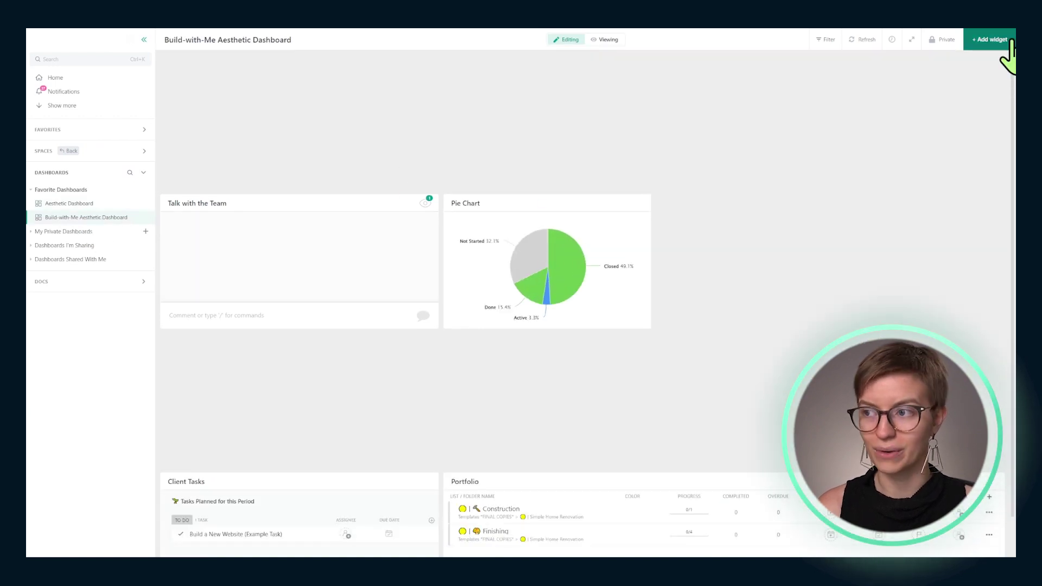
click(993, 42)
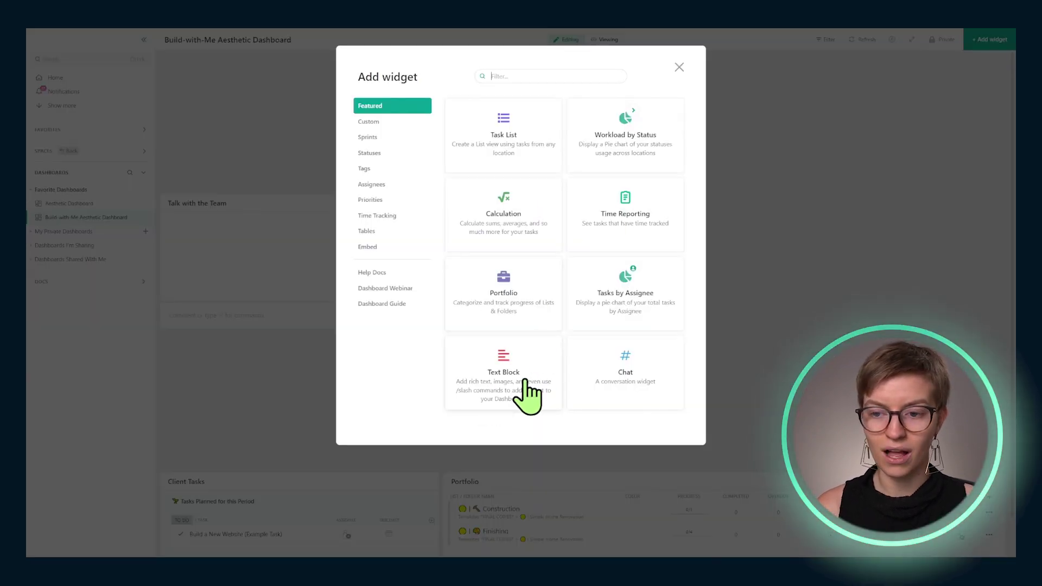
click(498, 380)
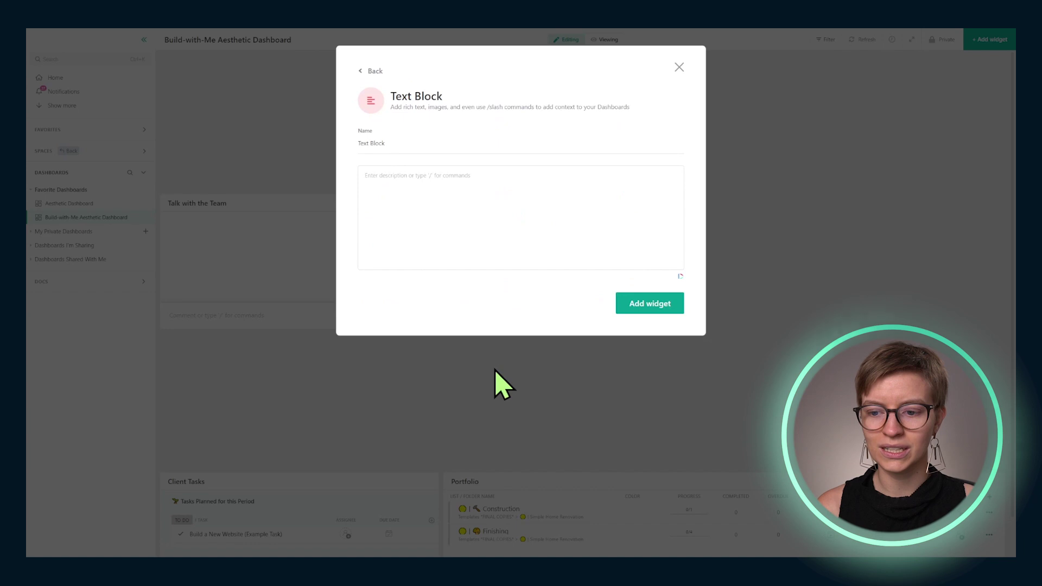
click(640, 307)
drag(580, 183, 651, 181)
Step: Add more Text Block widgets, making one a tall column beside the pie chart and another a narrow block under the chat
click(989, 40)
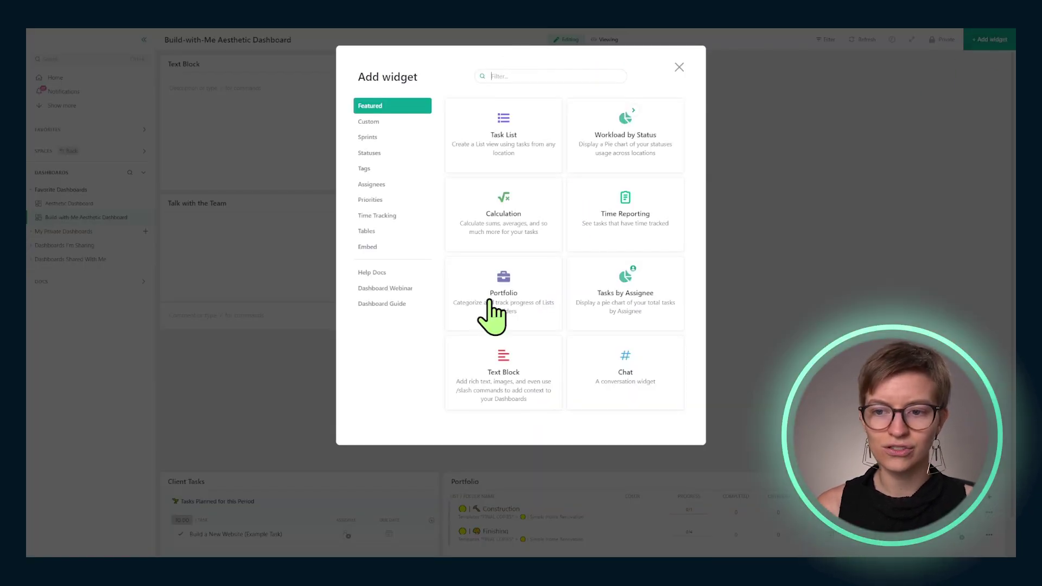
click(521, 388)
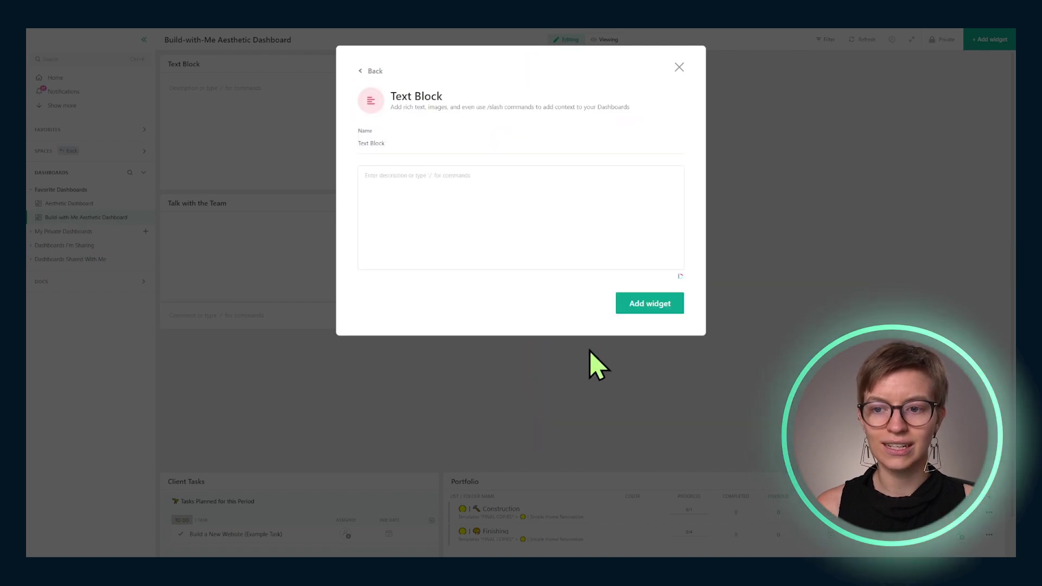
click(650, 303)
drag(167, 377, 651, 356)
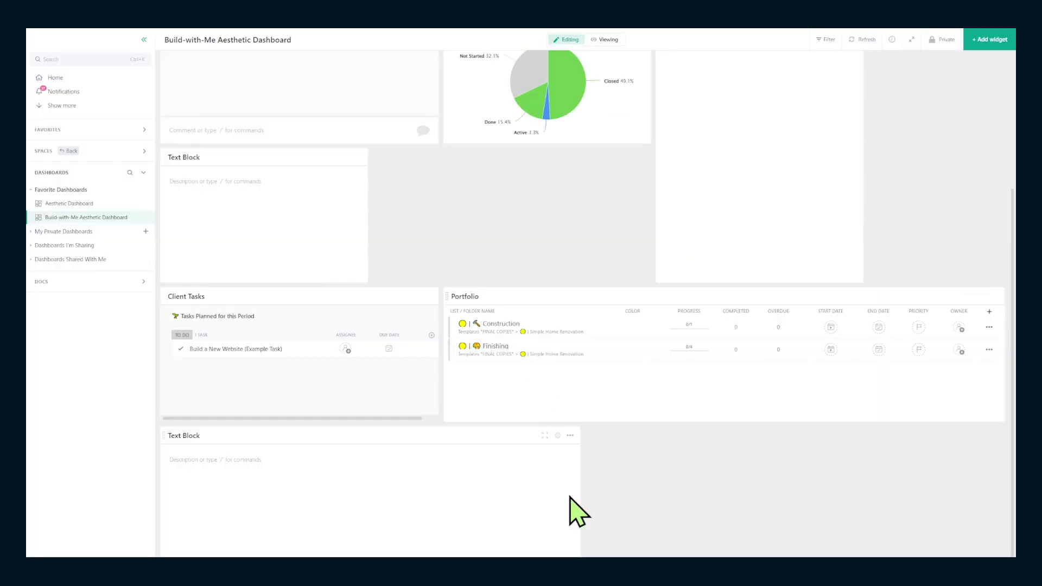
Step: Narrow the Text Block below Client Tasks to that widget's width and move it into the free space below the pie chart
click(572, 486)
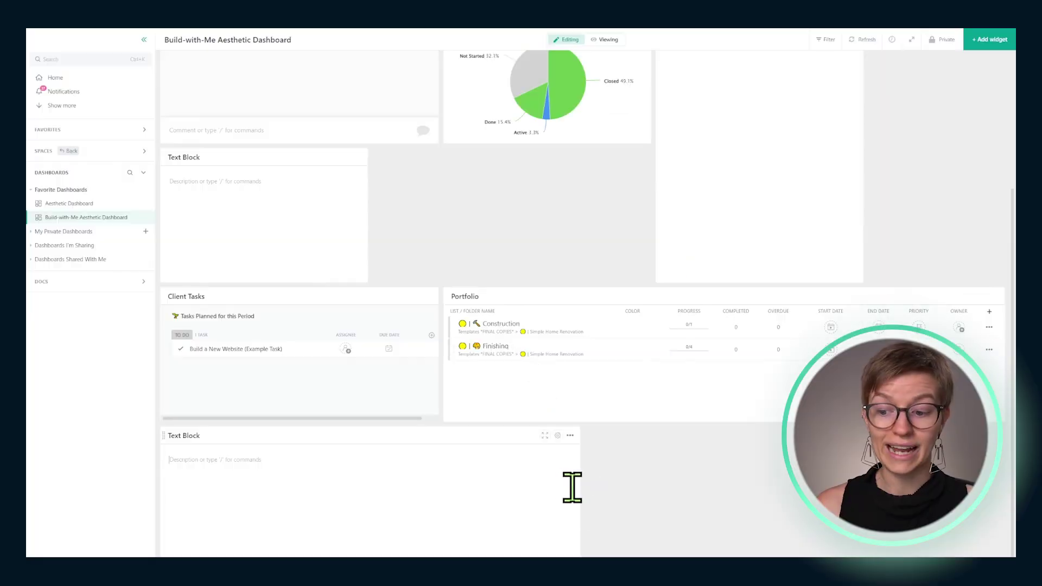
drag(578, 489, 383, 463)
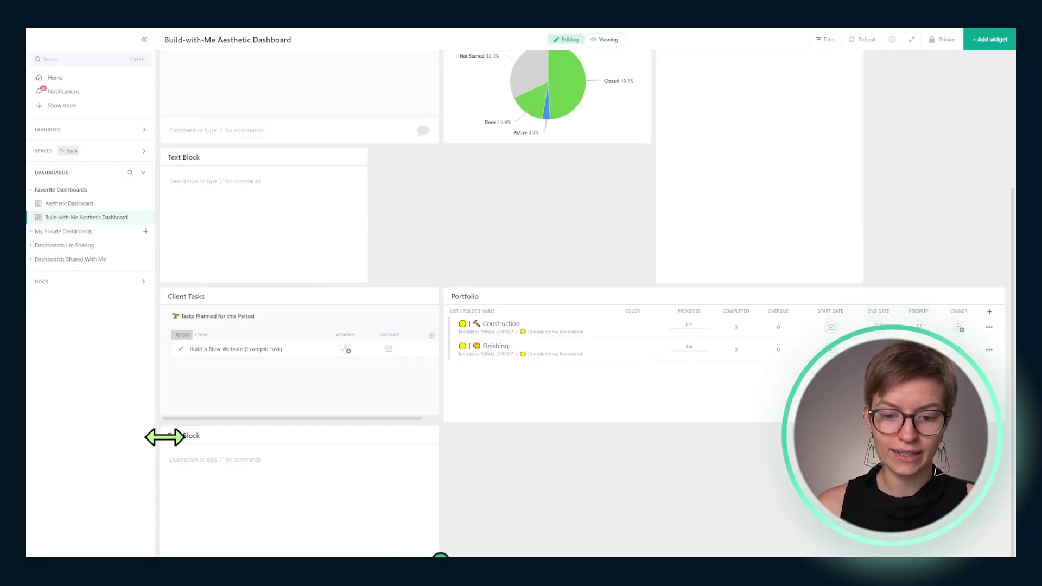
drag(165, 435, 384, 168)
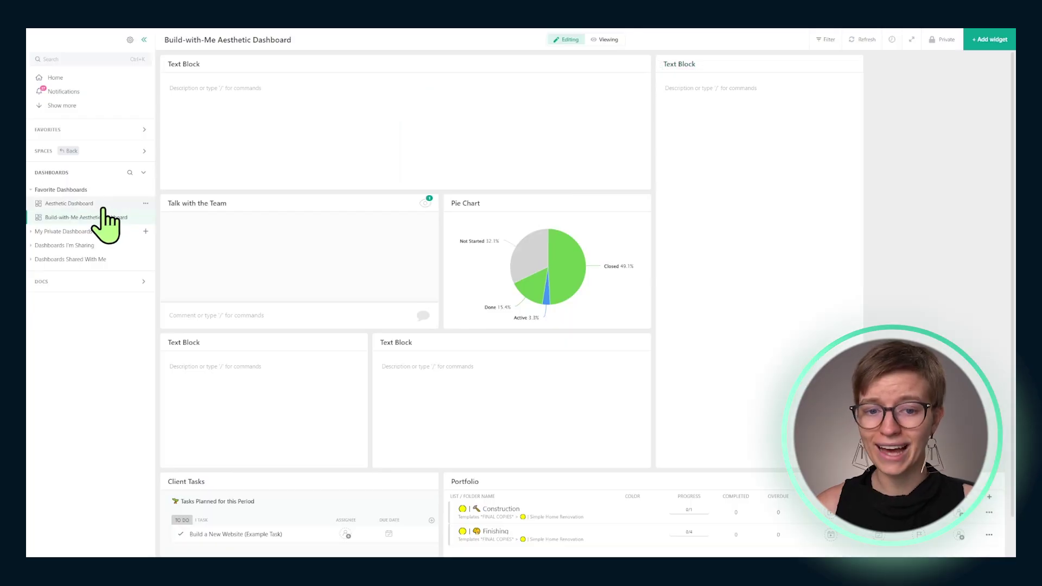
Step: Retitle the text blocks and pie chart after the Aesthetic Dashboard's headings, including the welcome title, Meet the Team, Quick Links and Progress to Date
click(114, 203)
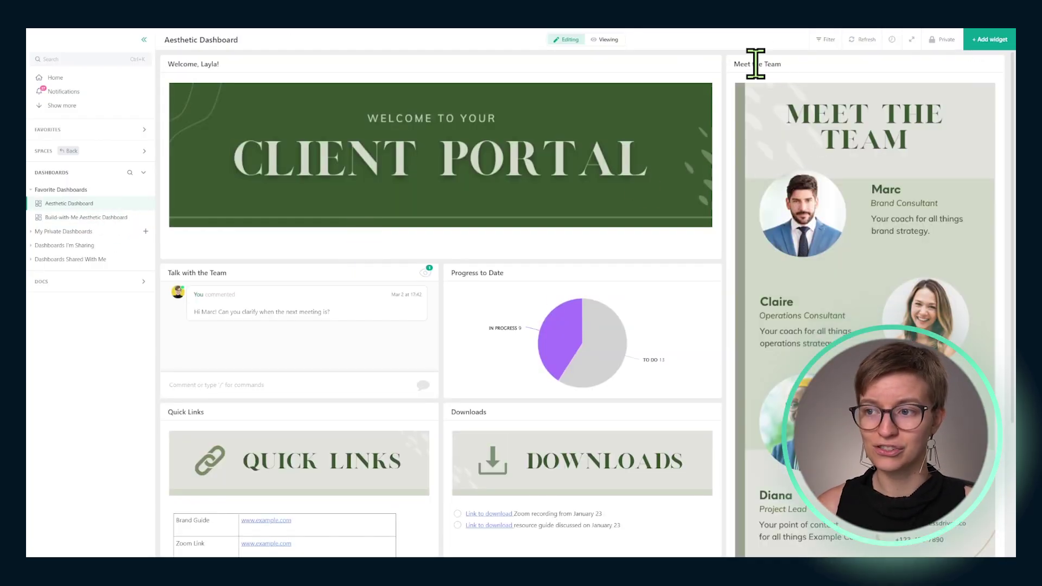
mouse_move(779, 66)
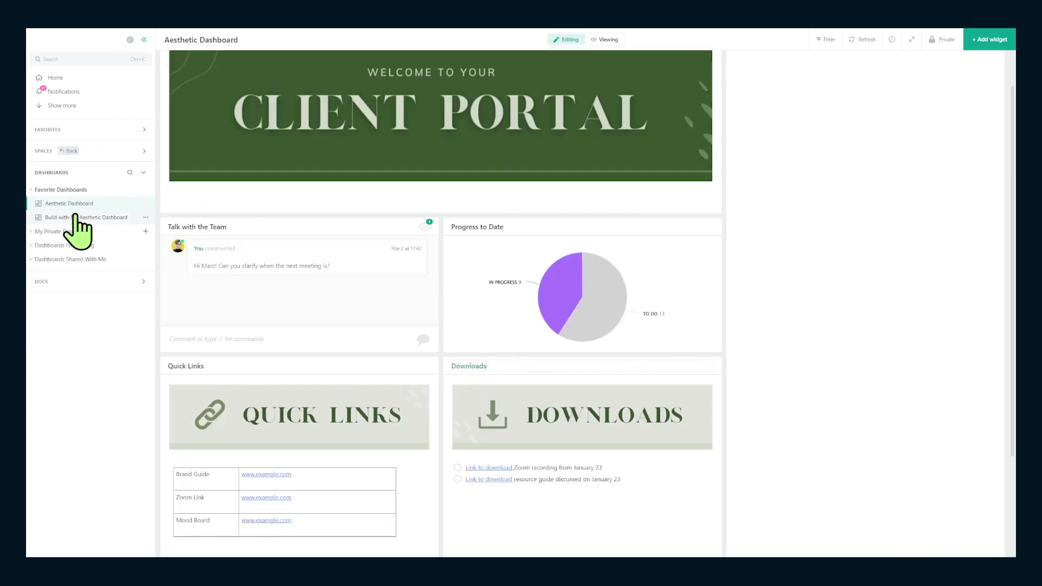
click(75, 217)
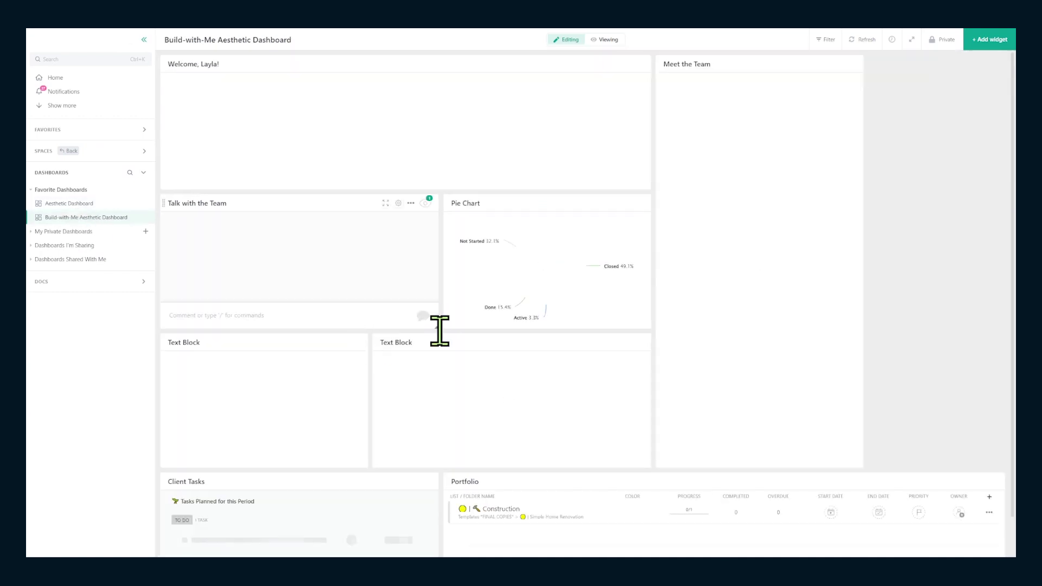
click(319, 341)
text(Quick Links)
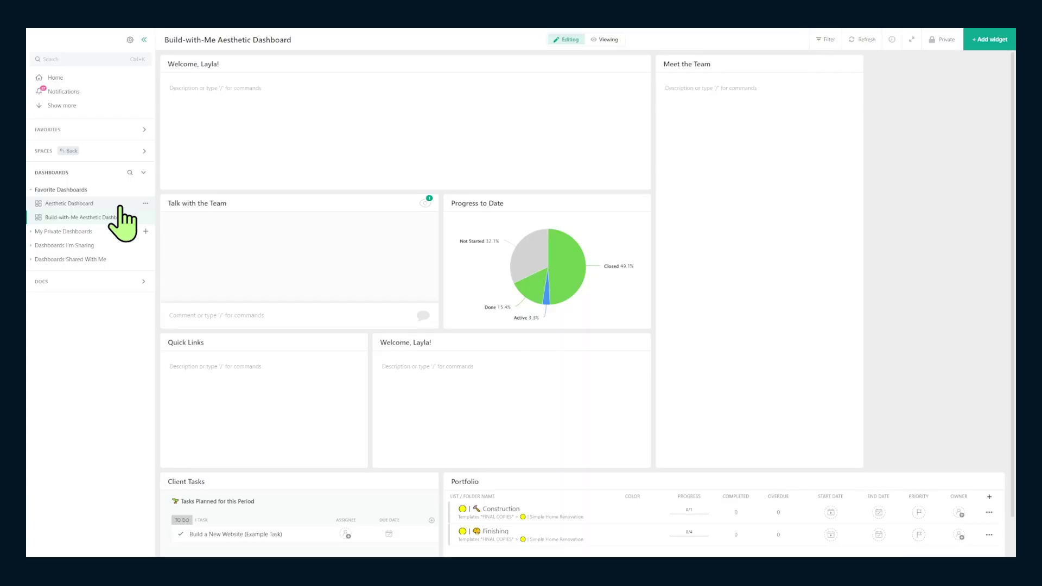
Step: Copy the download-link checklist and the Quick Links table from the Aesthetic Dashboard into the two lower text blocks of the Build-with-Me dashboard
click(116, 203)
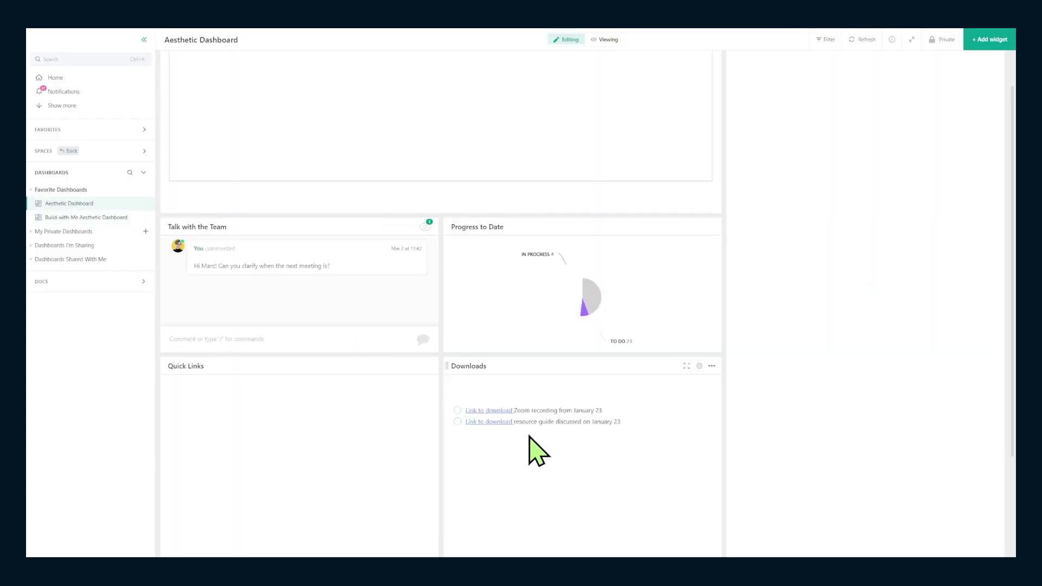
click(66, 217)
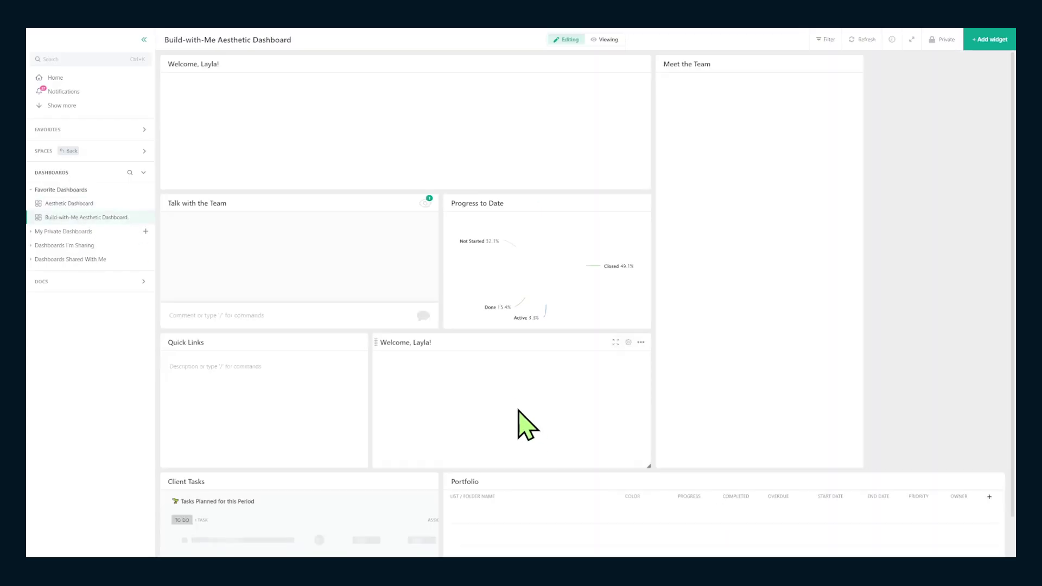
click(88, 205)
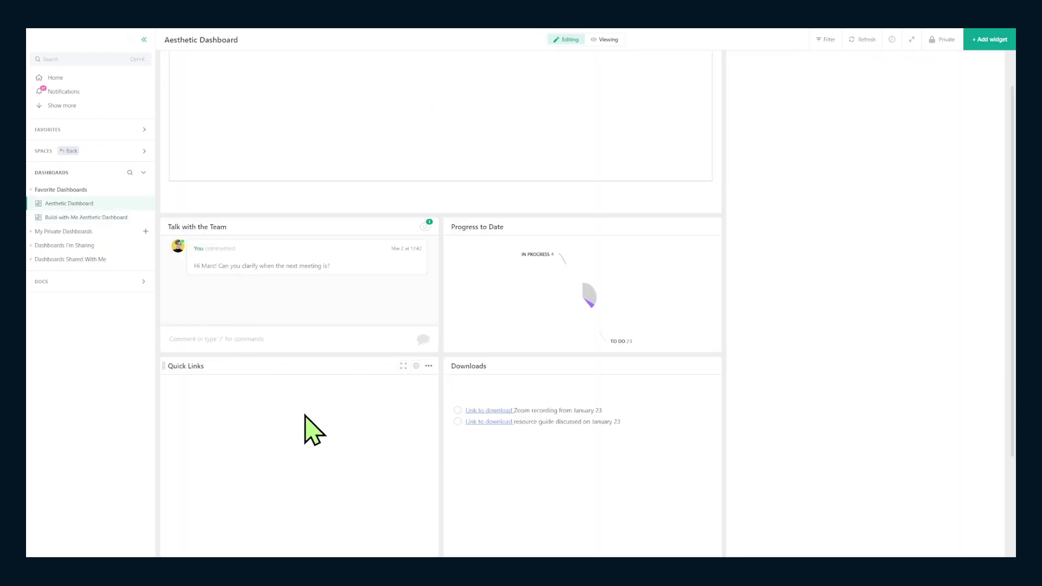
drag(384, 462, 414, 529)
click(102, 218)
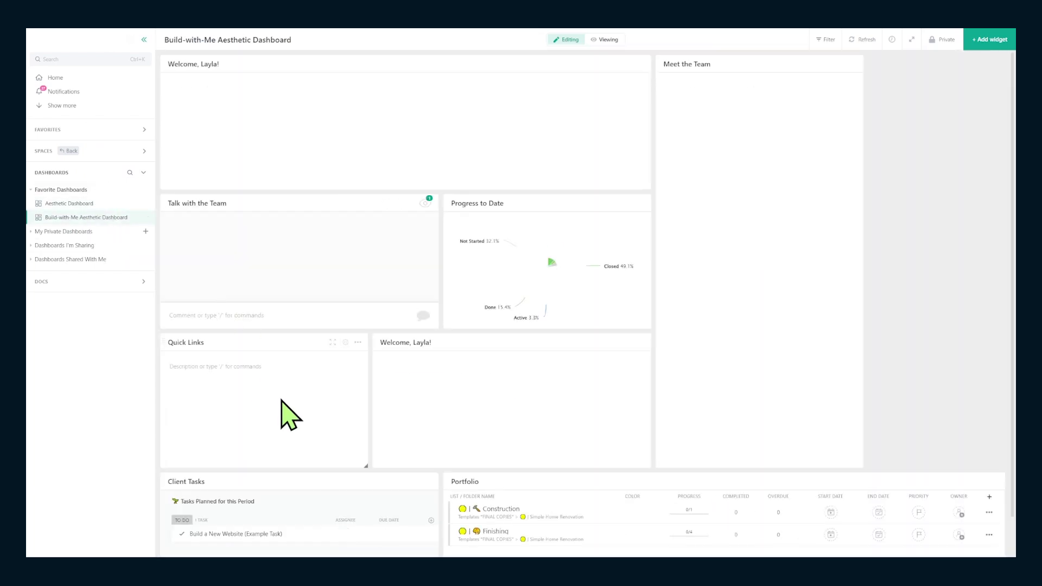
text(Brand Guidelines	www.example.com Zoom Link	www.example.com Mood Board	www.example.com)
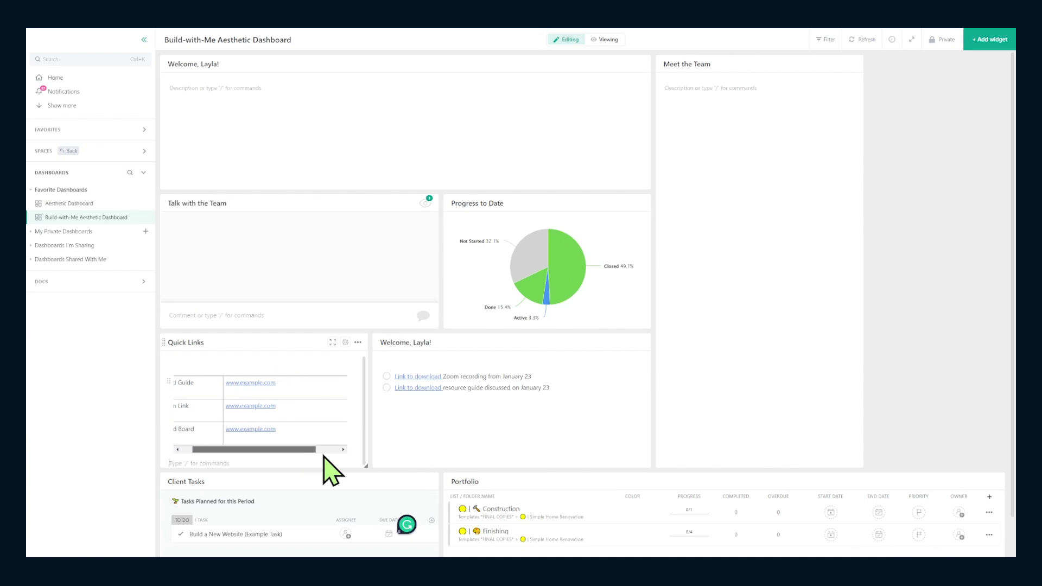
Step: Narrow the Quick Links table's link column so the whole table fits inside its widget
drag(324, 450, 347, 451)
click(346, 384)
drag(274, 373, 271, 374)
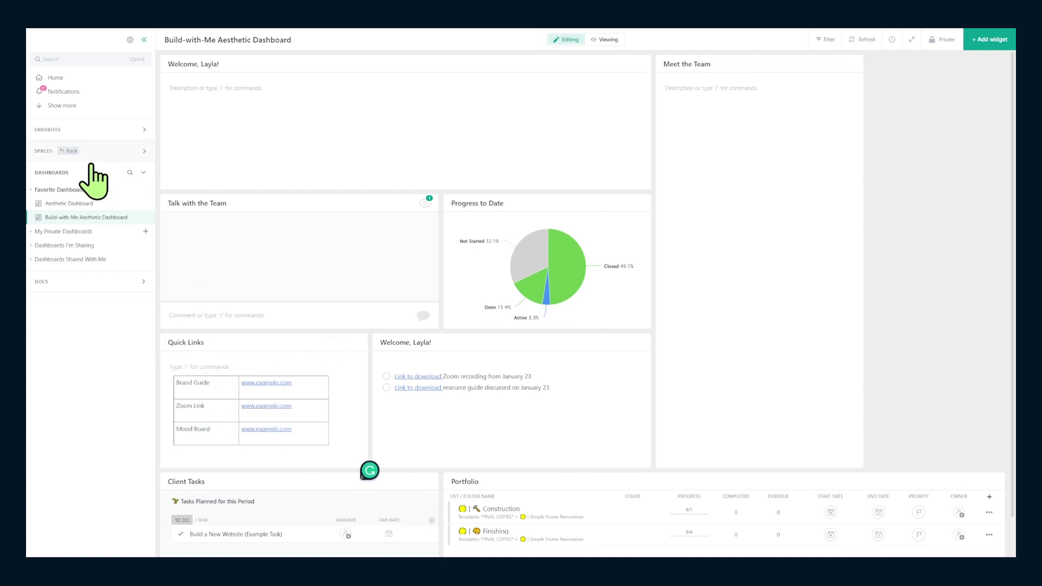
Step: Return to the Aesthetic Dashboard and shrink the Client Portal banner image in its welcome widget
click(86, 203)
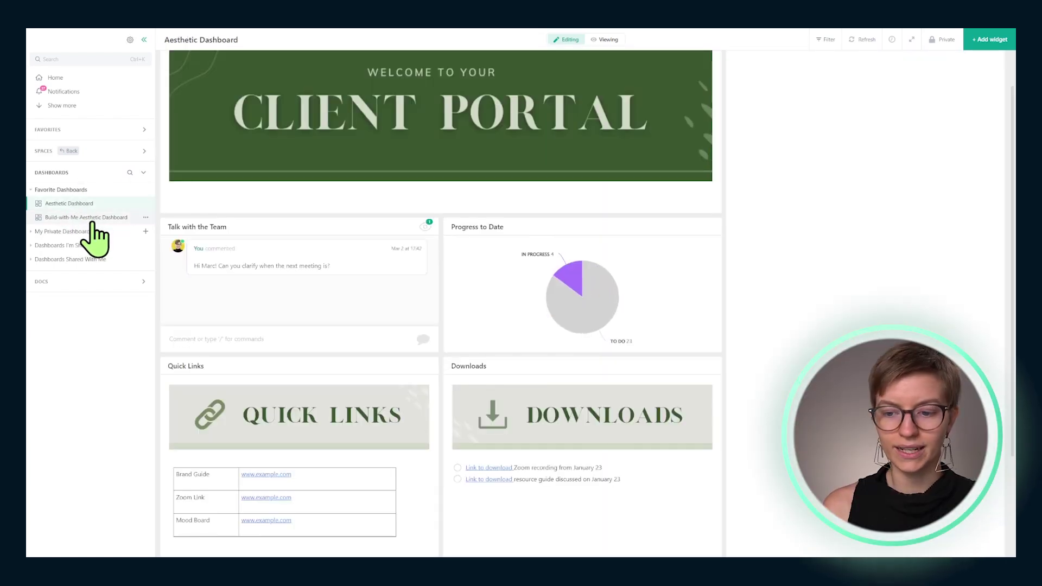
click(91, 218)
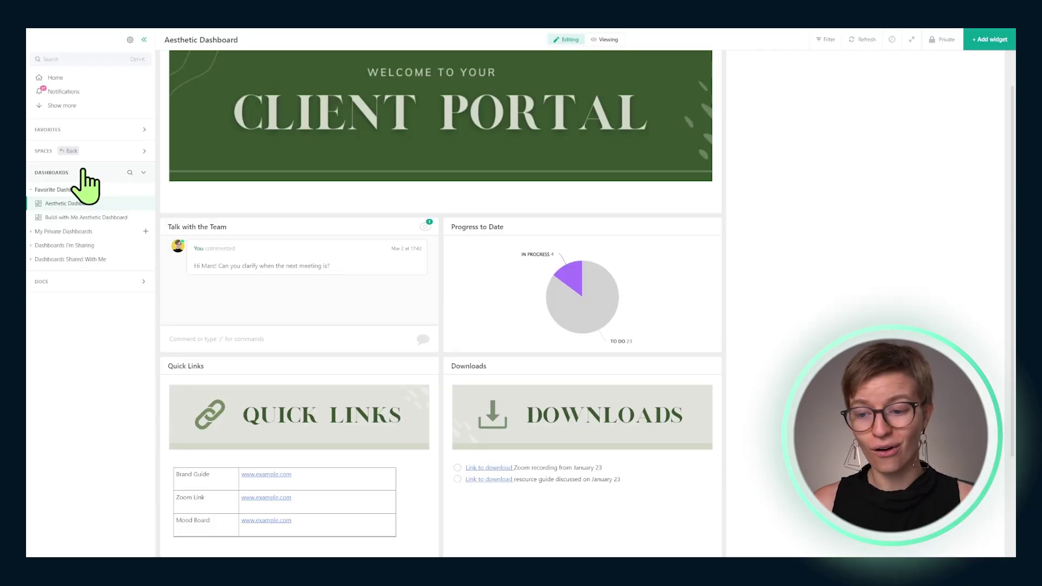
scroll(477, 296, up, 1)
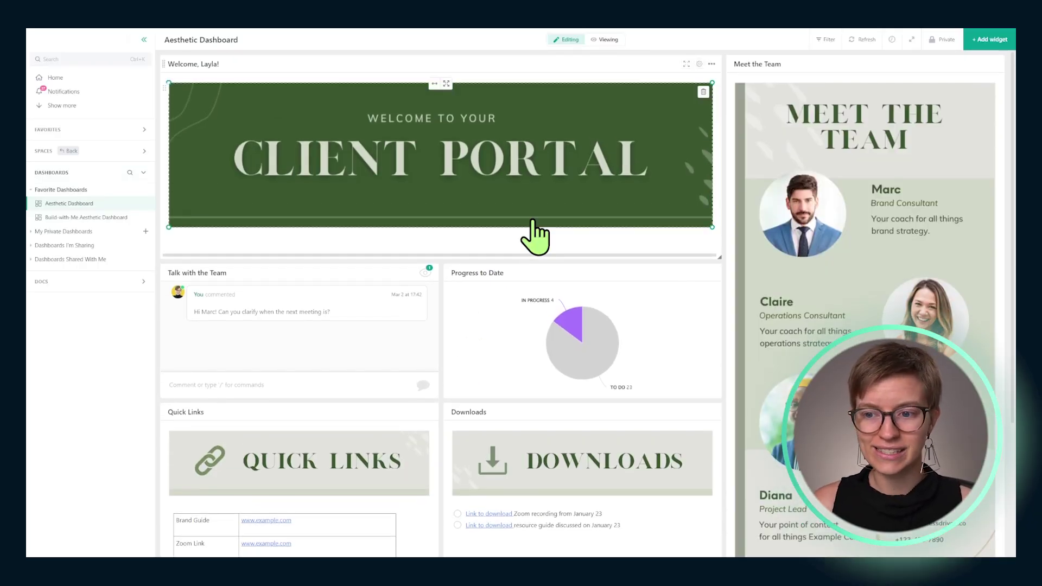
drag(712, 227, 702, 197)
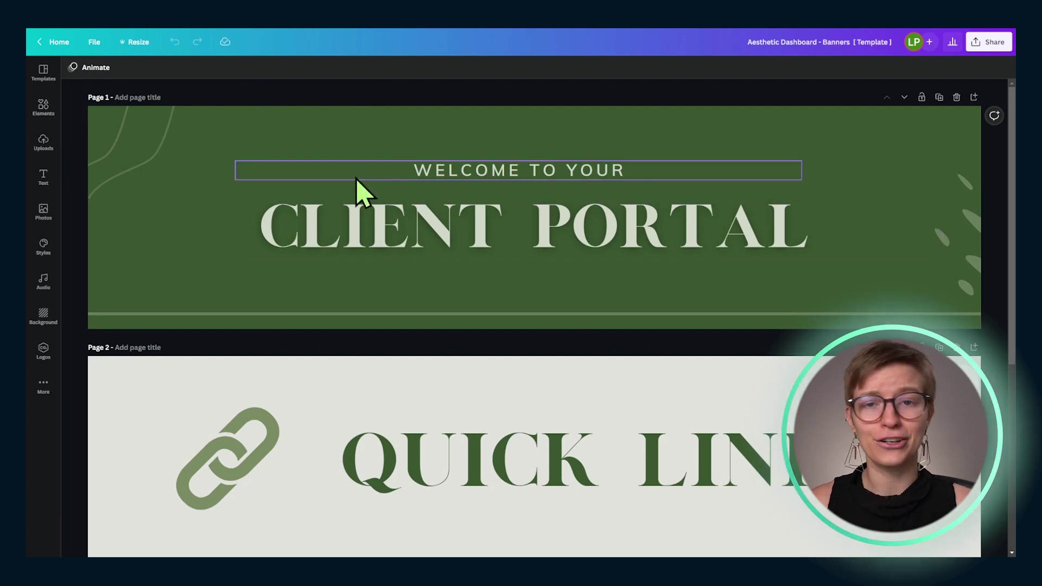
Step: Recolour the background of the Client Portal banner on page 1 with the dark blue from the ProcessDriven 2021+ main palette
scroll(366, 189, down, 2)
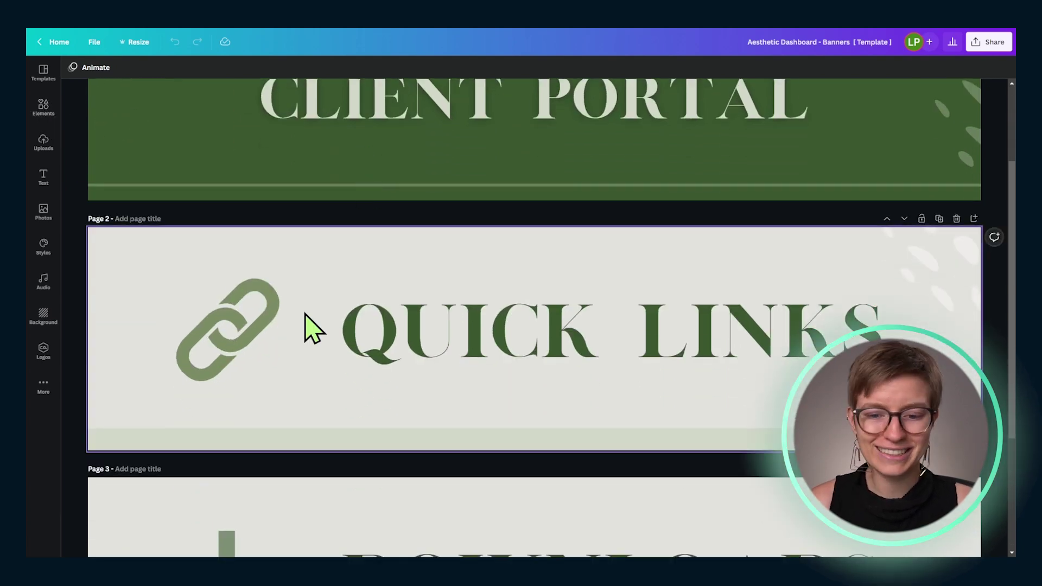
scroll(495, 389, down, 3)
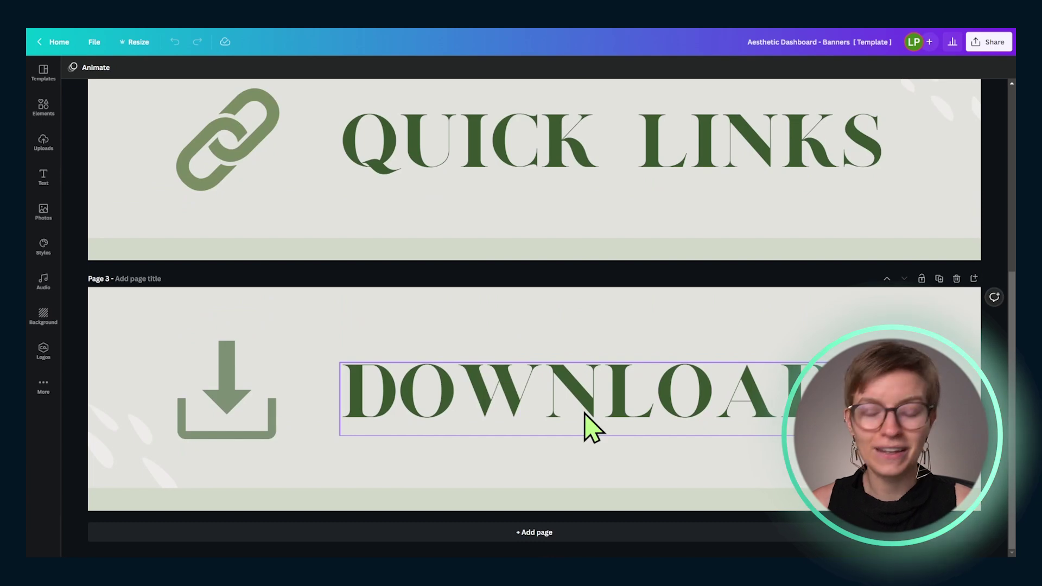
scroll(578, 417, up, 5)
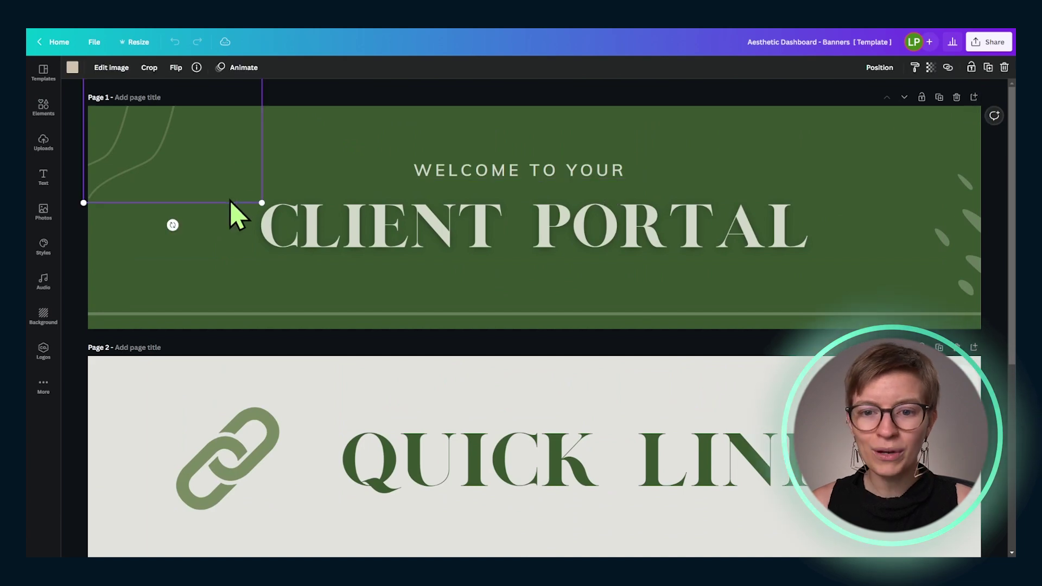
click(201, 239)
click(108, 226)
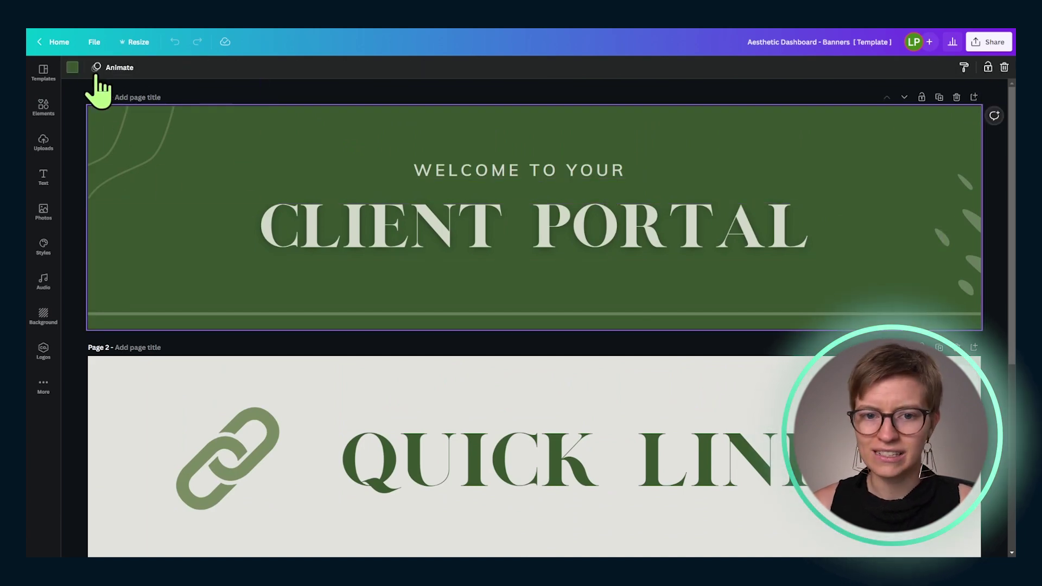
click(72, 68)
click(213, 212)
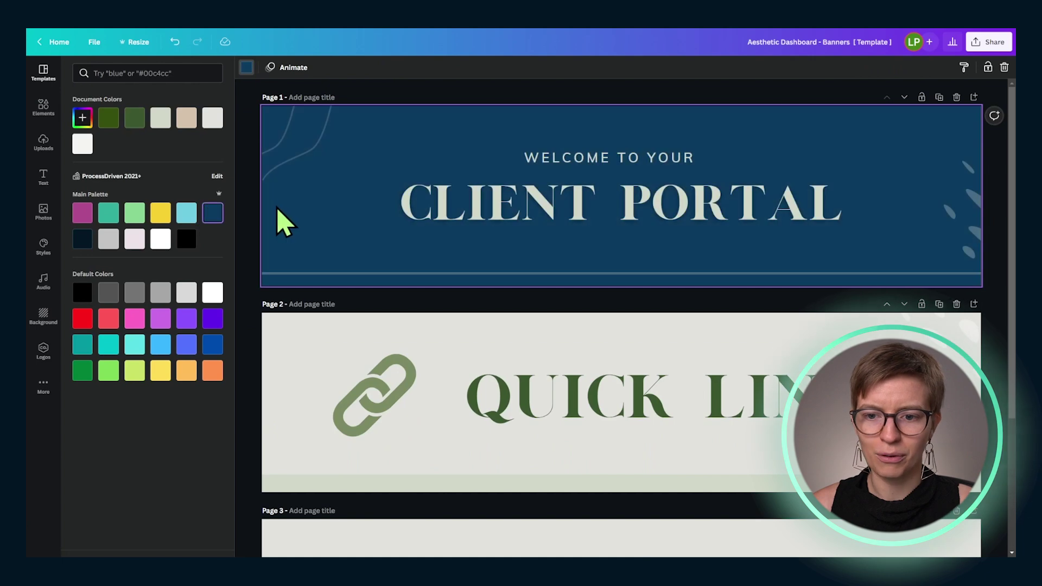
Step: Change the Client Portal heading's font to the bold serif typeface found by searching the fonts for "calisto"
click(409, 202)
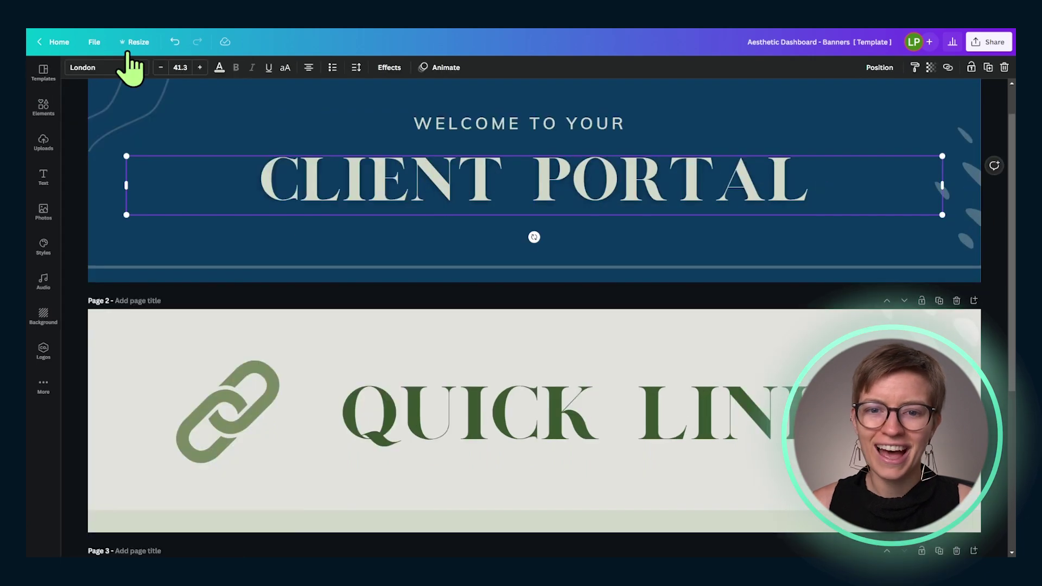
click(95, 68)
click(99, 72)
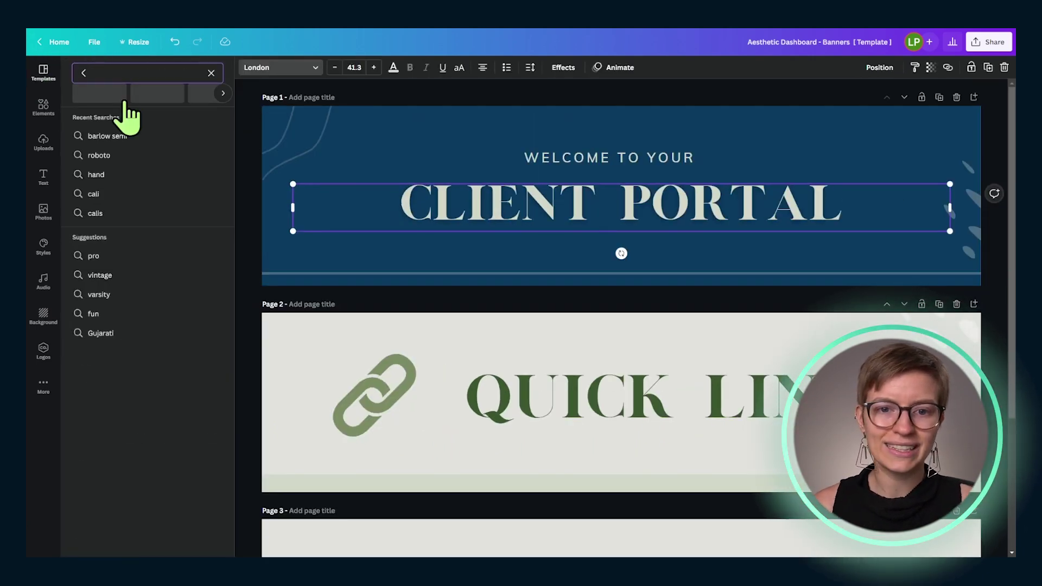
text(calisto)
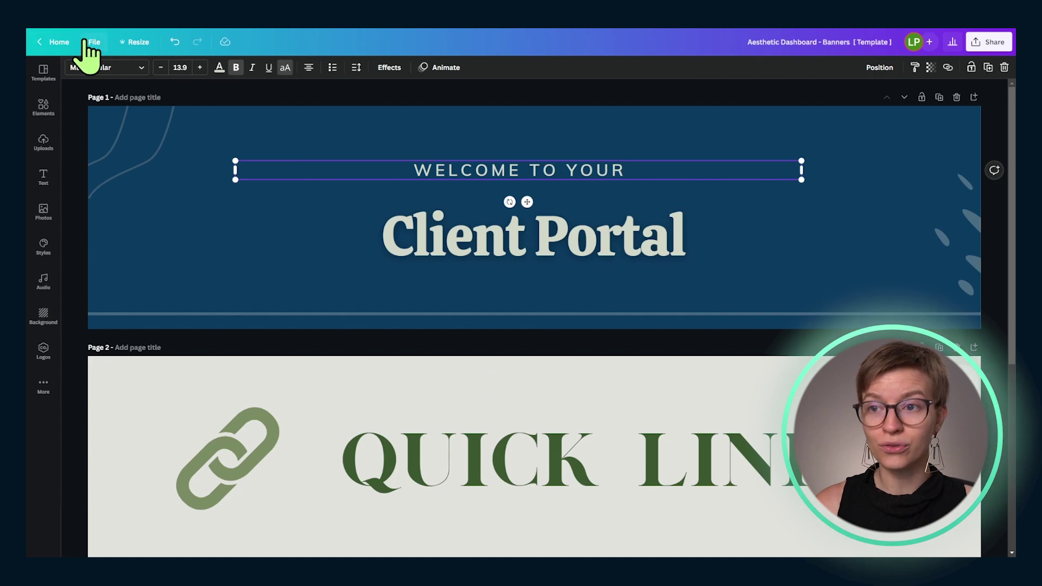
click(137, 43)
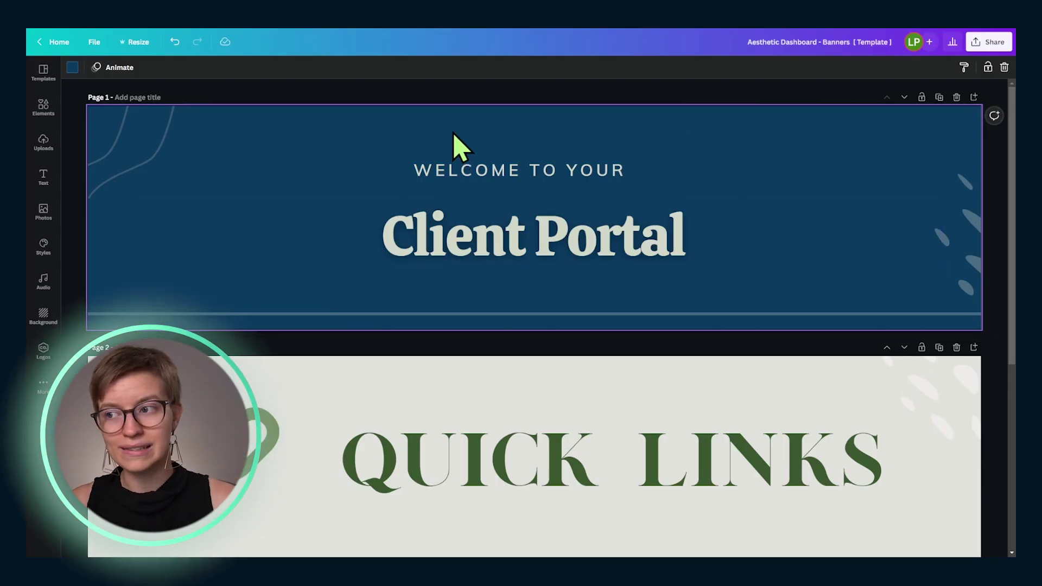
Step: Download all three banner pages as PNG images and select the exported files in the download folder
click(989, 43)
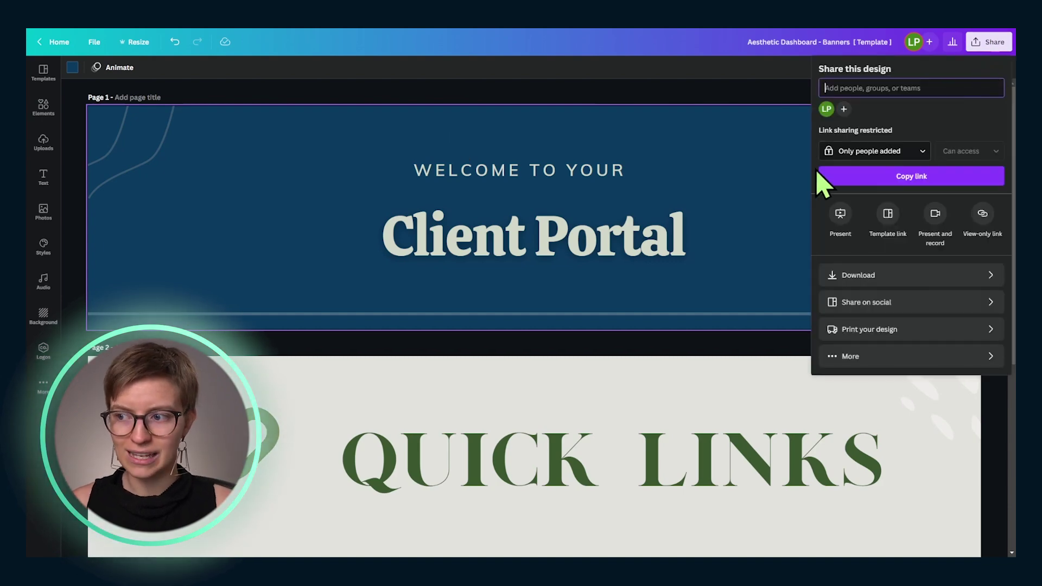
click(852, 273)
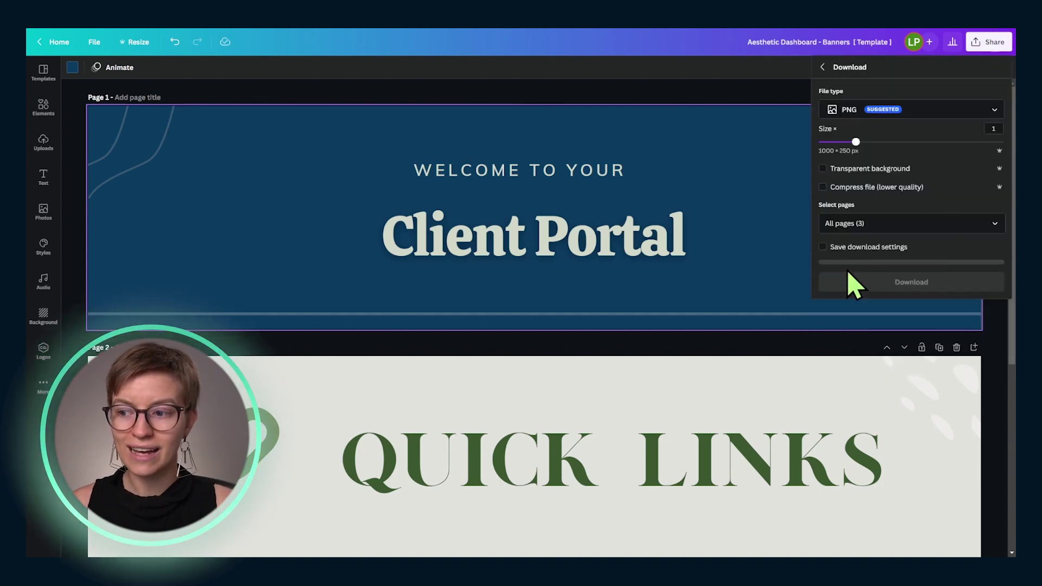
click(856, 223)
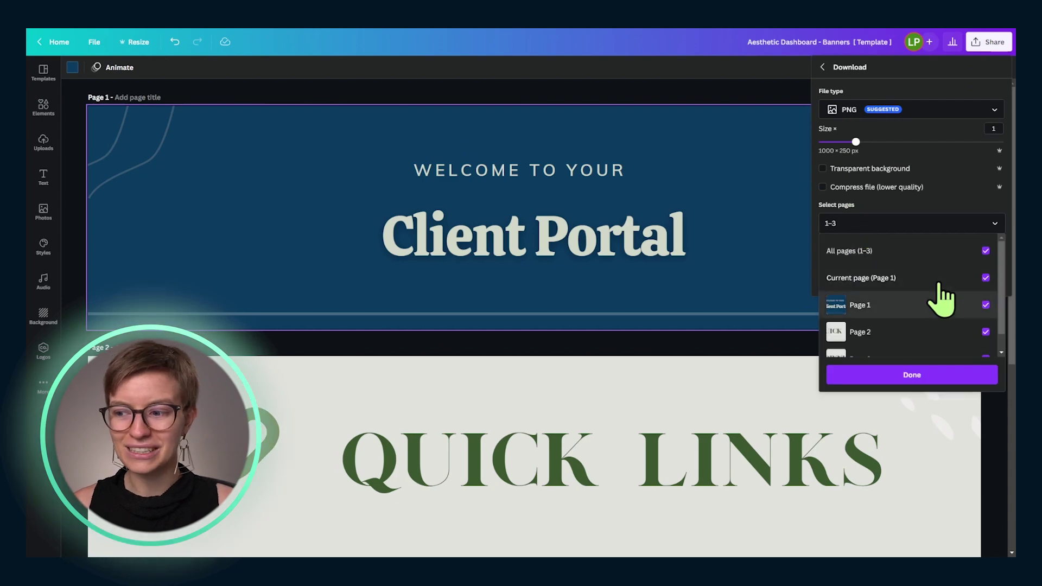
scroll(954, 337, down, 1)
scroll(955, 238, up, 1)
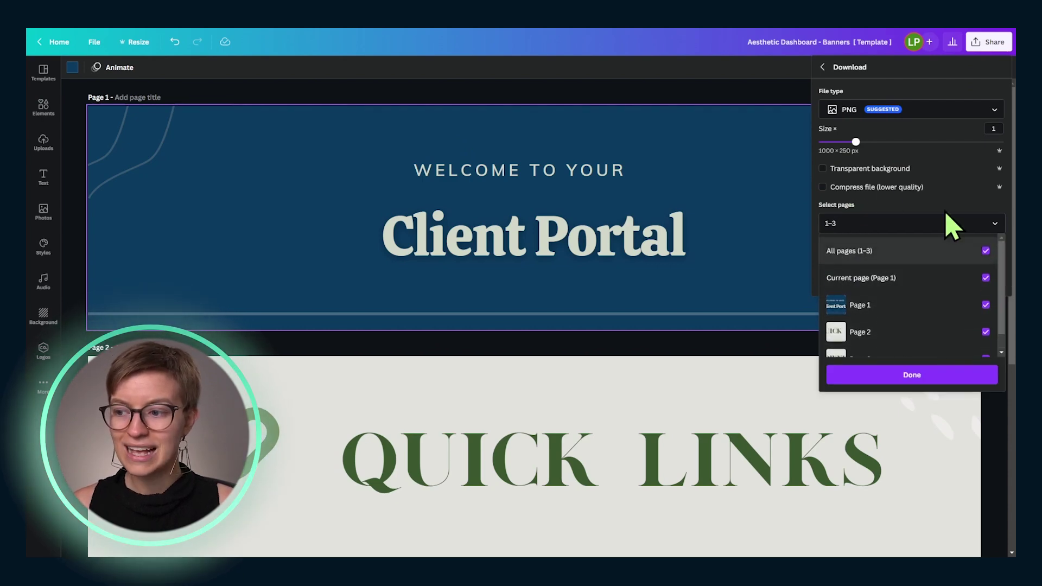
click(903, 375)
click(873, 281)
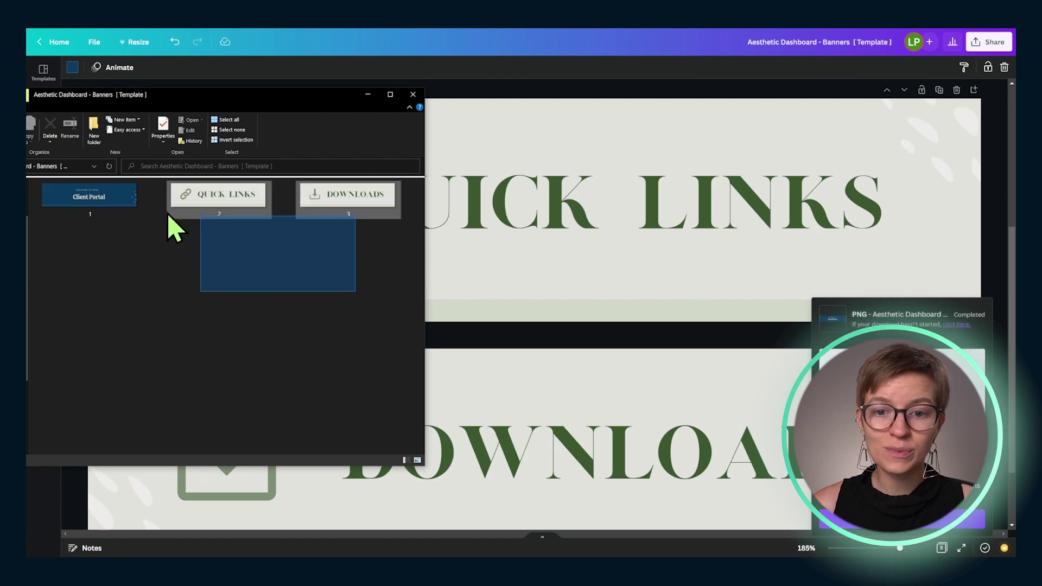
drag(172, 226, 147, 274)
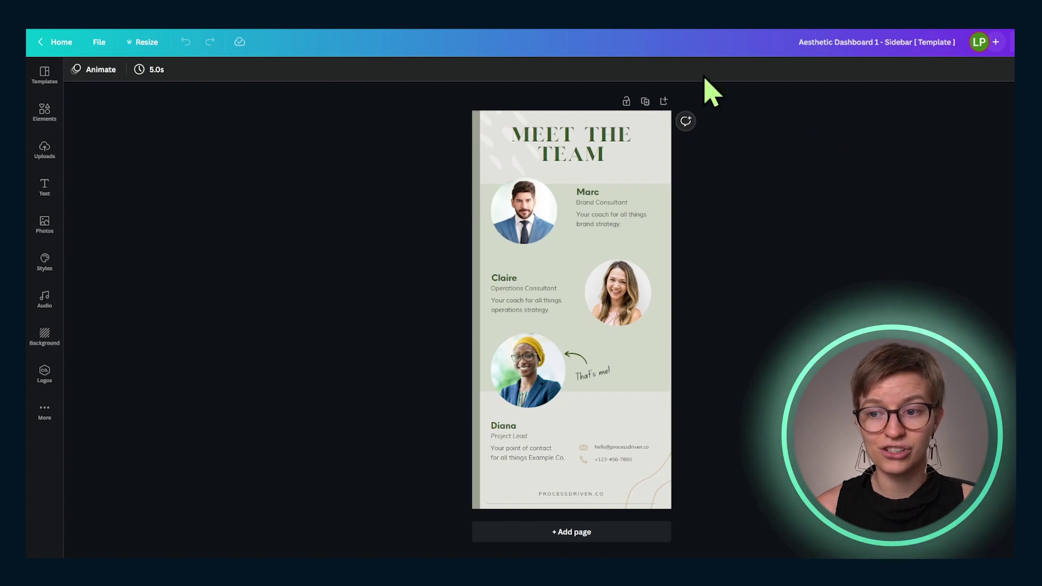
Step: Check the custom size of the Meet the Team sidebar design and try entering placeholder text
click(142, 41)
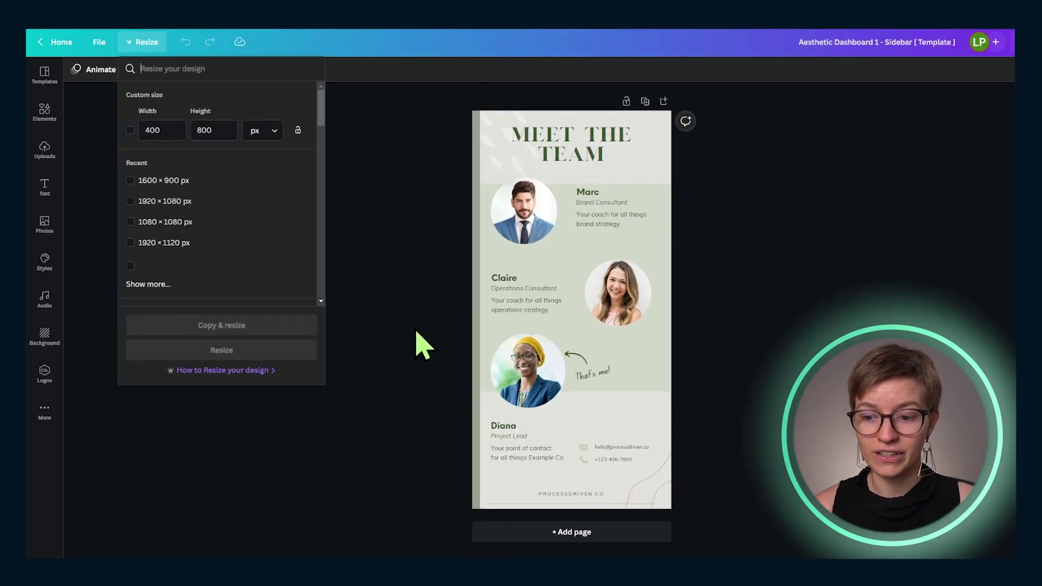
click(641, 526)
click(516, 452)
text(kjhkjhkj)
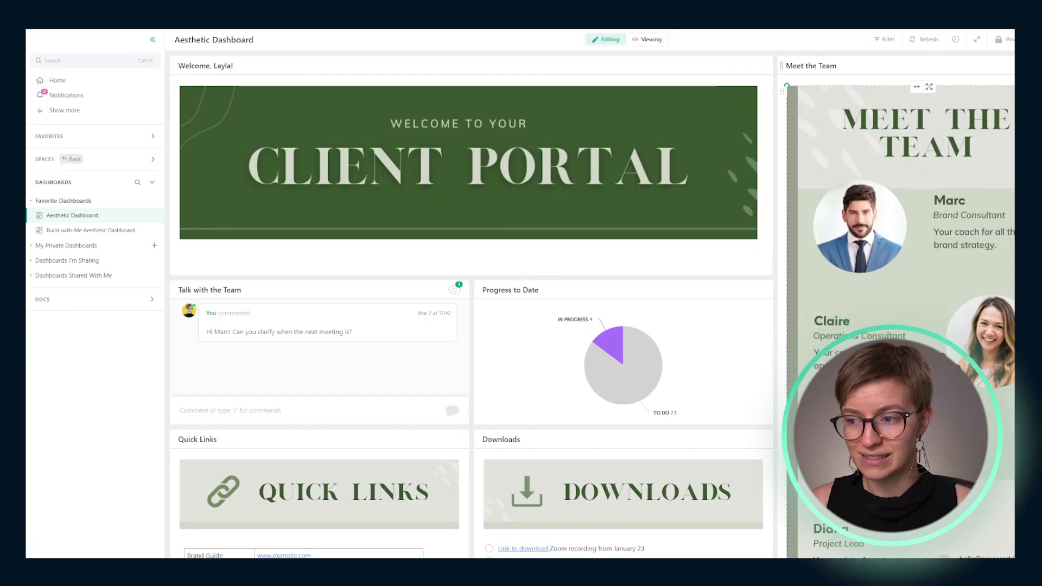
Step: Inspect the Client Portal and Quick Links banner images in ClickUp's Aesthetic Dashboard, and open the Build-with-Me Aesthetic Dashboard
click(609, 179)
click(350, 494)
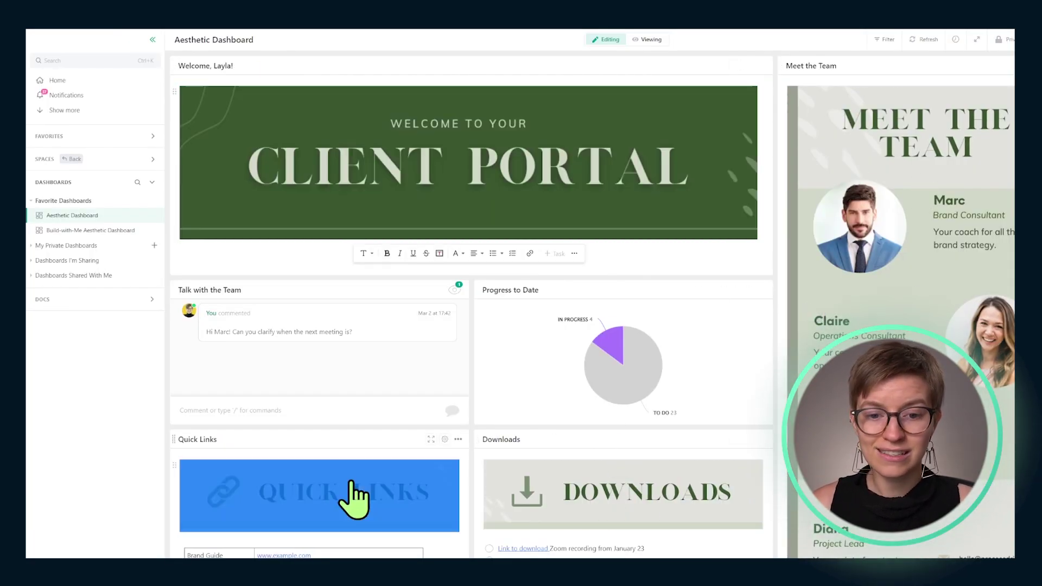
click(88, 230)
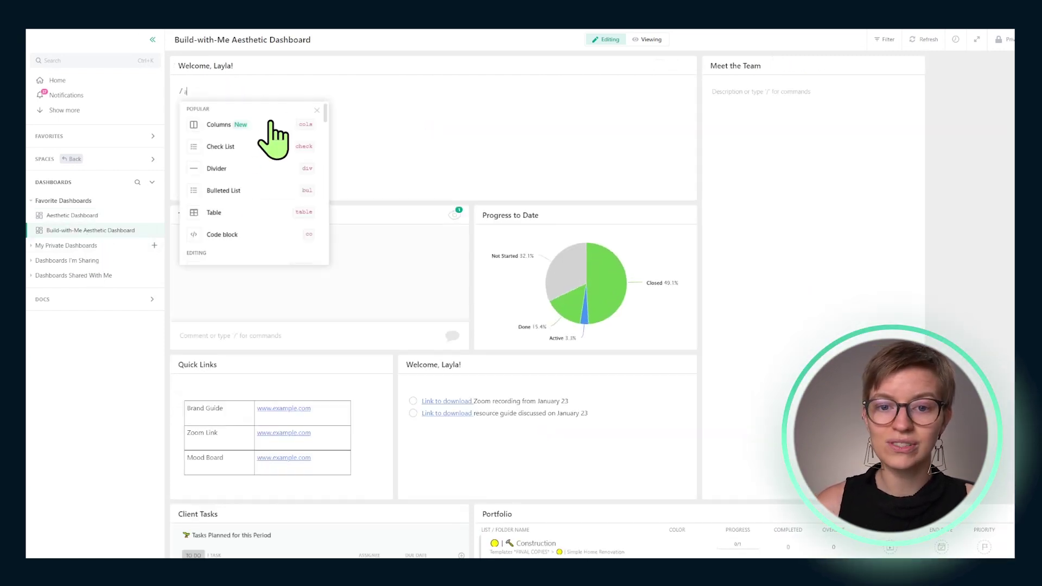
text(attach)
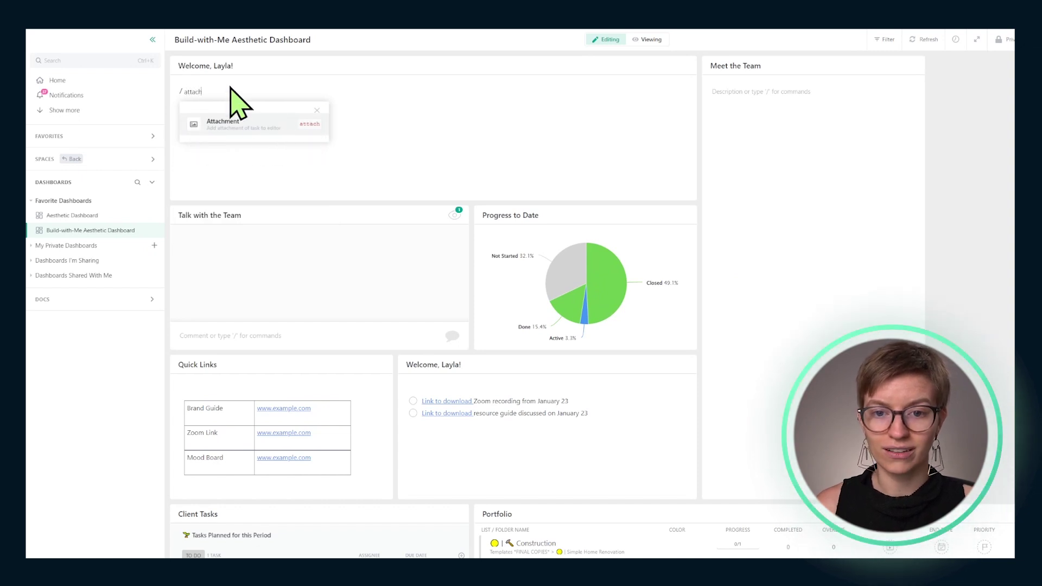
click(234, 93)
key(BackSpace)
key(BackSpace)
key(BackSpace)
key(BackSpace)
key(BackSpace)
key(BackSpace)
key(BackSpace)
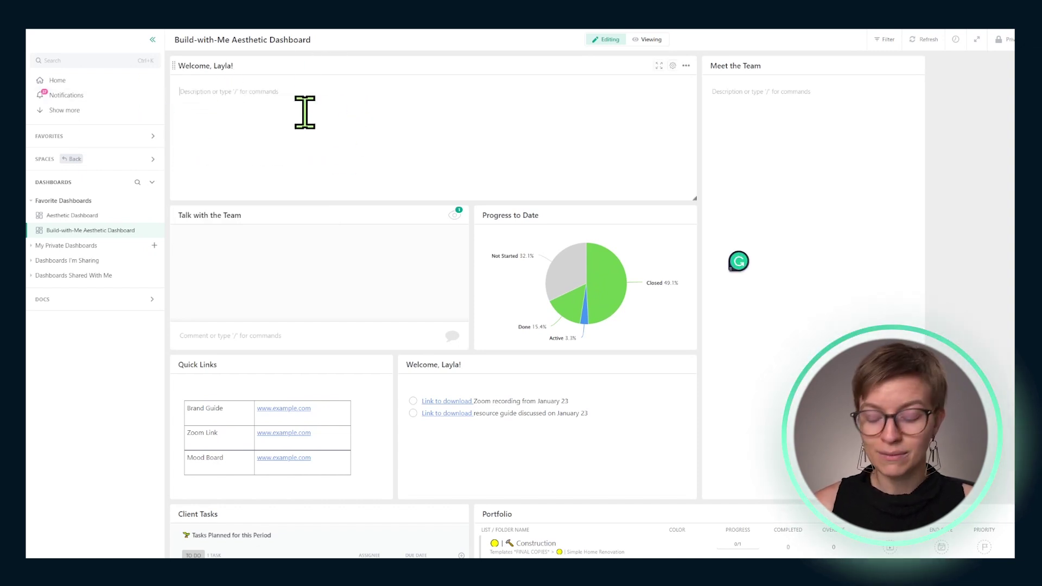
Step: Attach the exported Client Portal banner image to the empty welcome text block of the Build-with-Me dashboard
text(/)
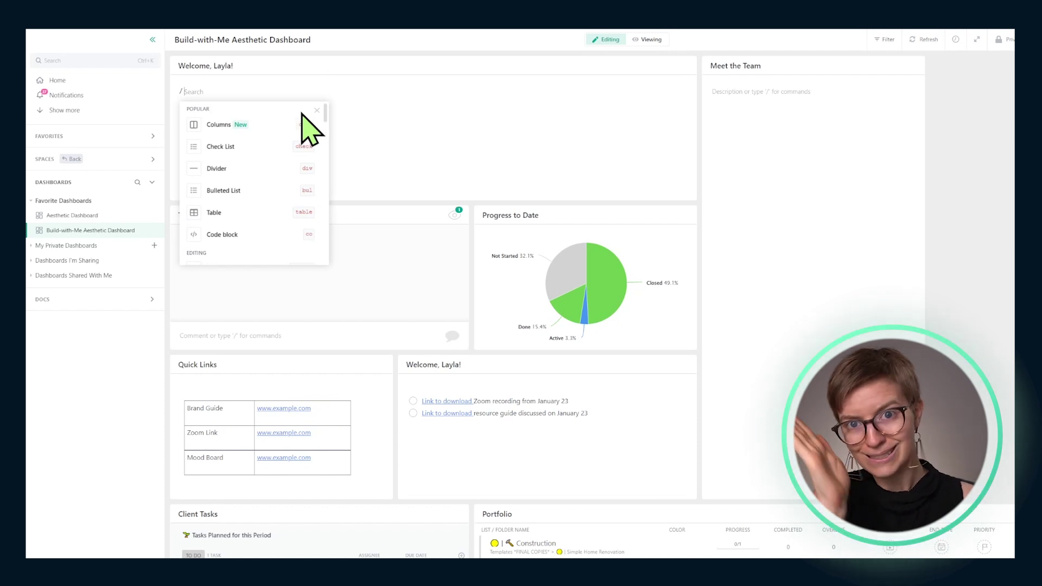
text(att)
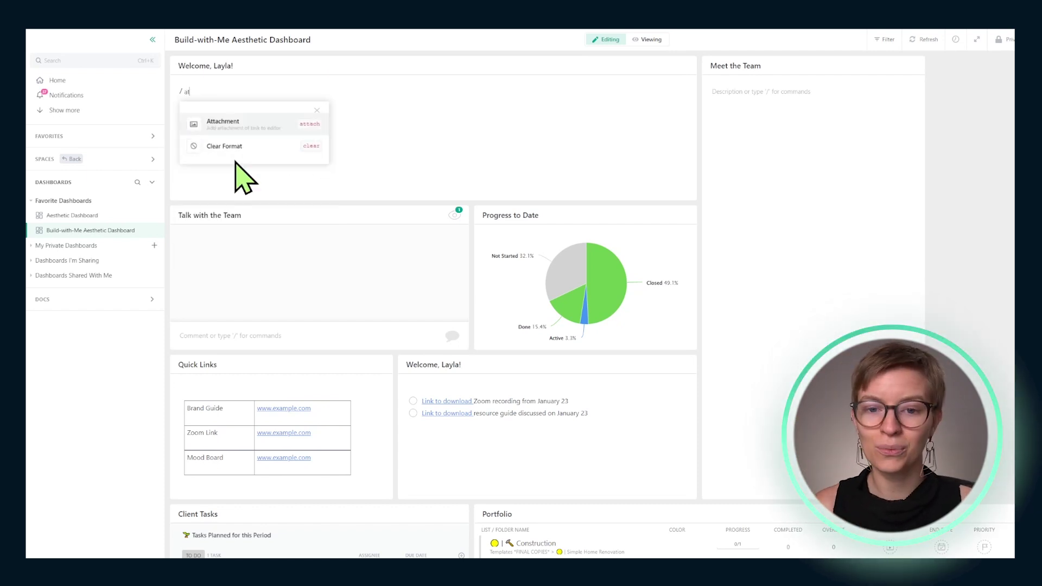
click(294, 124)
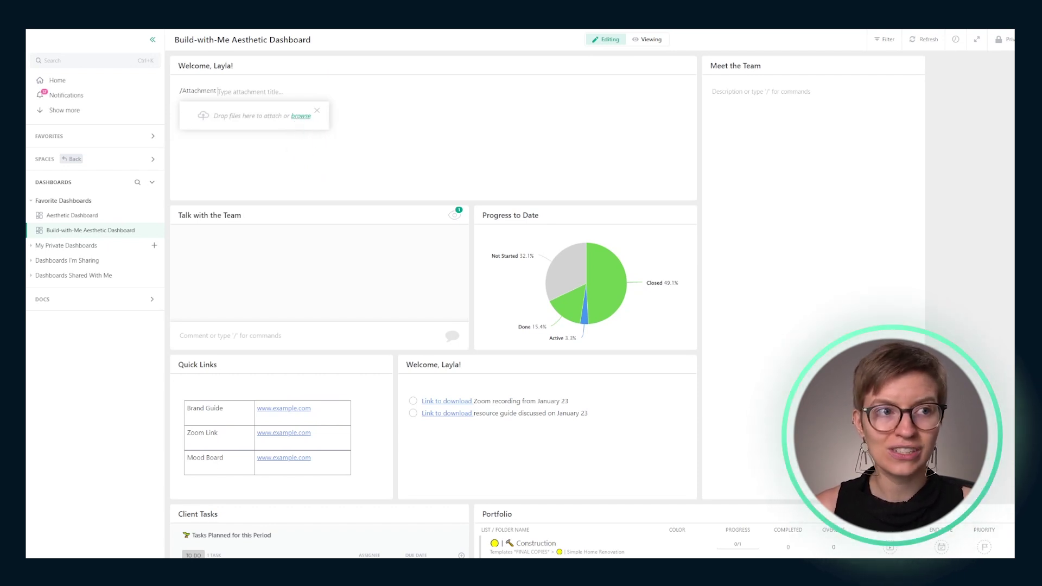
drag(193, 63, 274, 135)
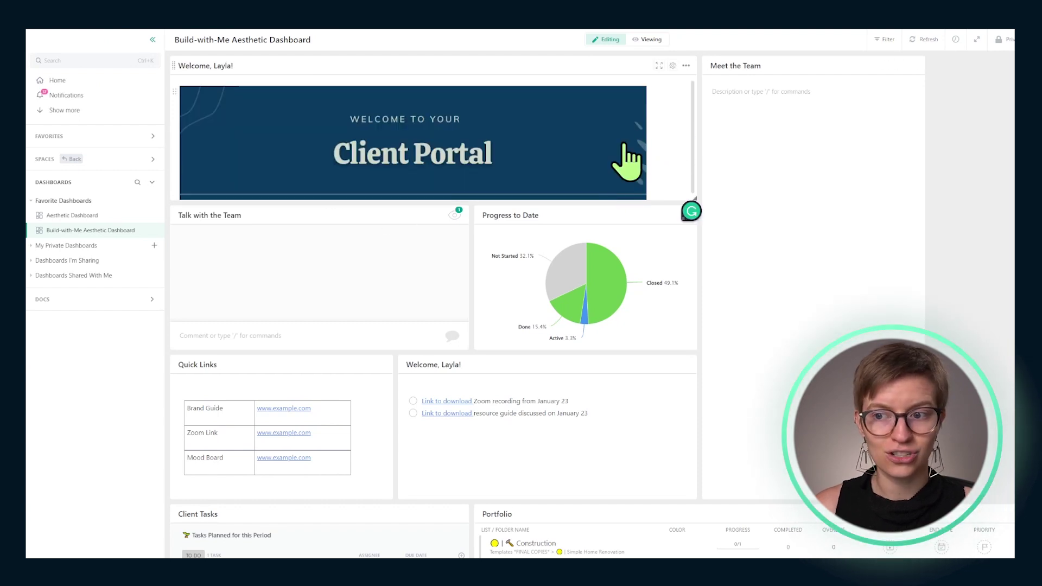
Step: Resize the Client Portal banner so it spans nearly the full width of the welcome widget
click(628, 158)
mouse_move(645, 84)
mouse_down()
mouse_move(614, 86)
mouse_move(635, 87)
mouse_up()
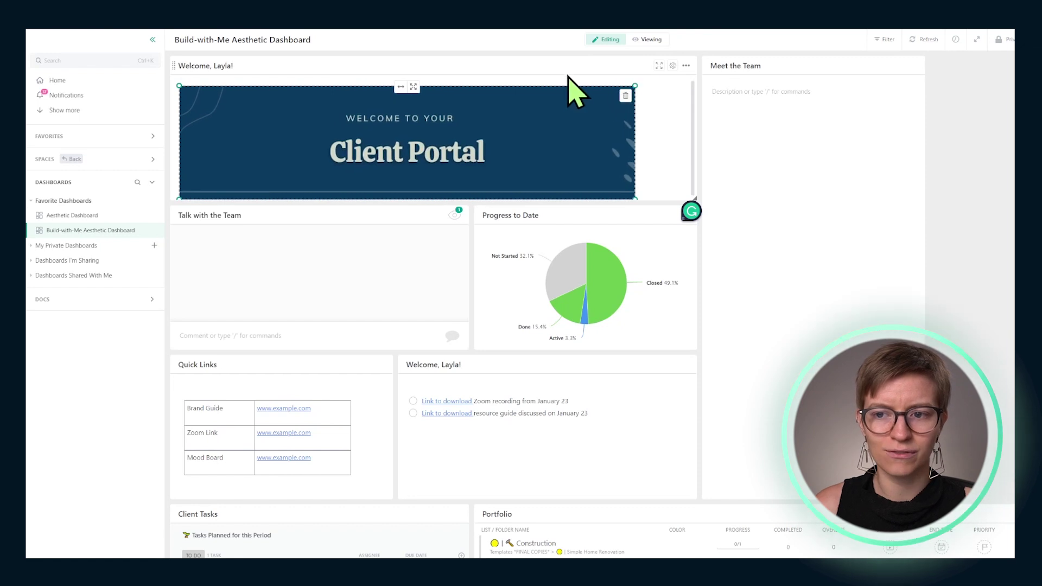
click(612, 174)
drag(635, 195, 674, 209)
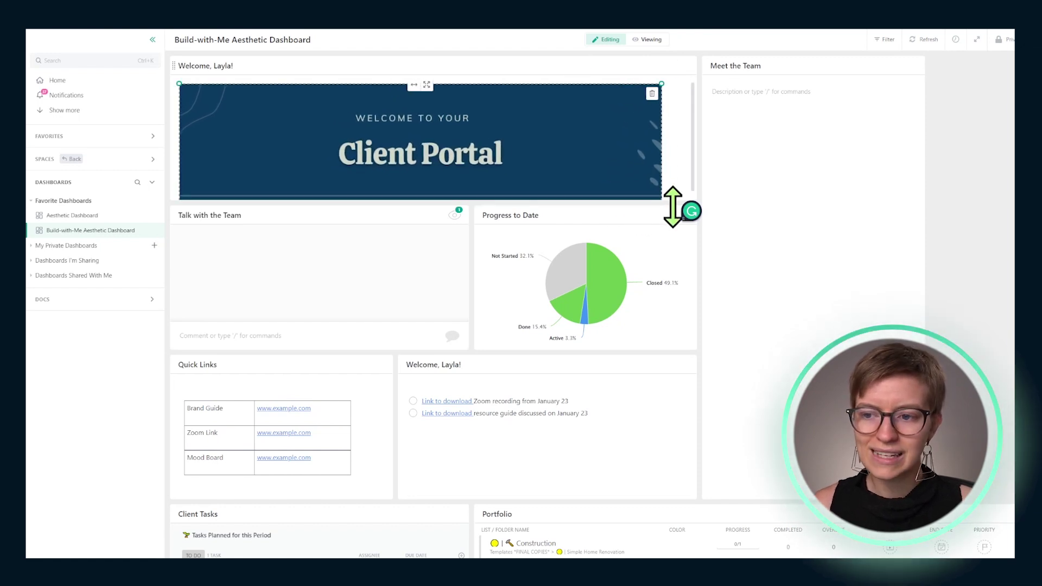
click(760, 212)
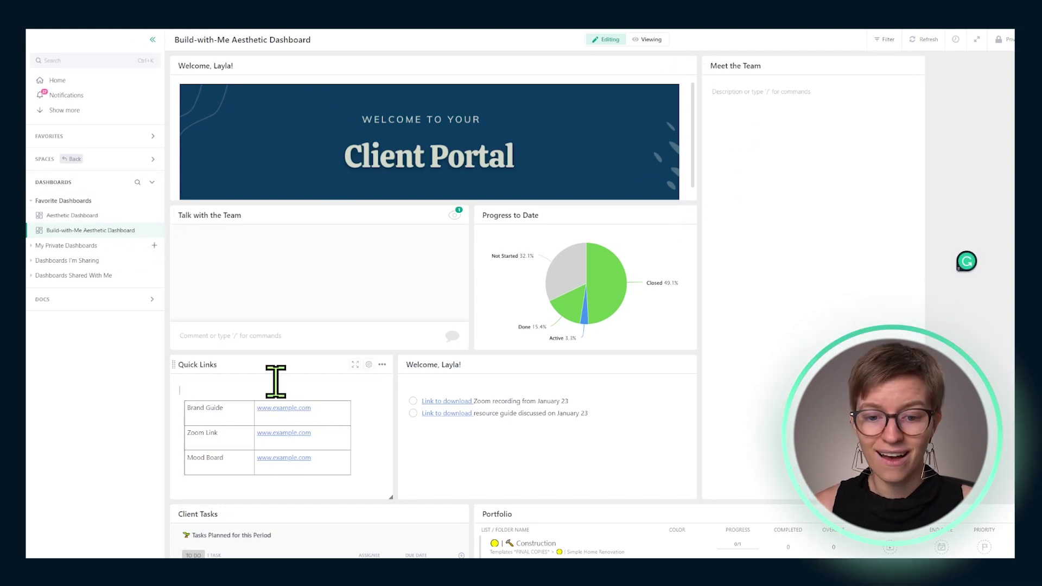
Step: Attach the exported Quick Links banner image above the table in the Quick Links text block
text(/attach)
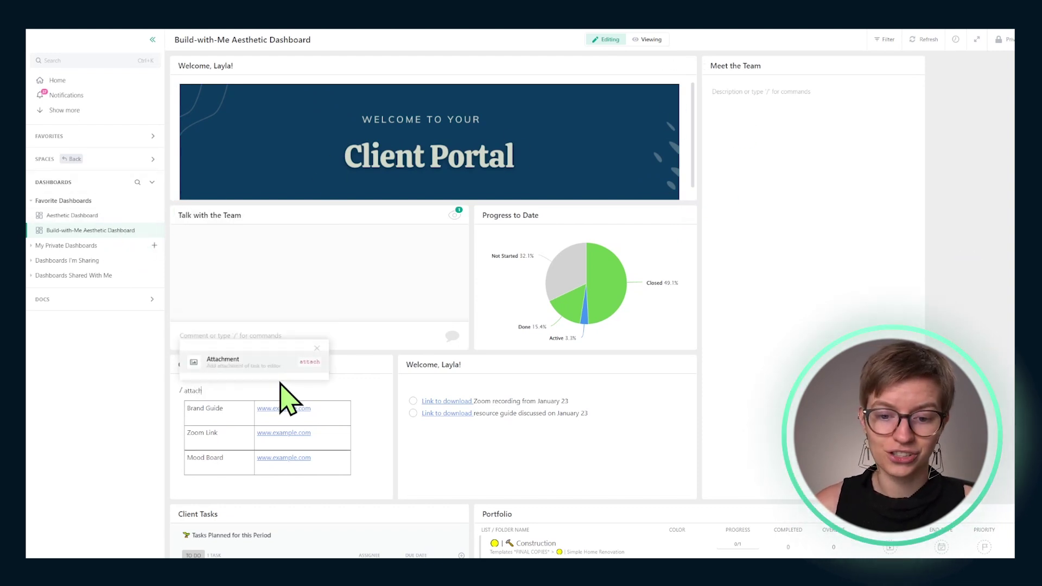
key(Return)
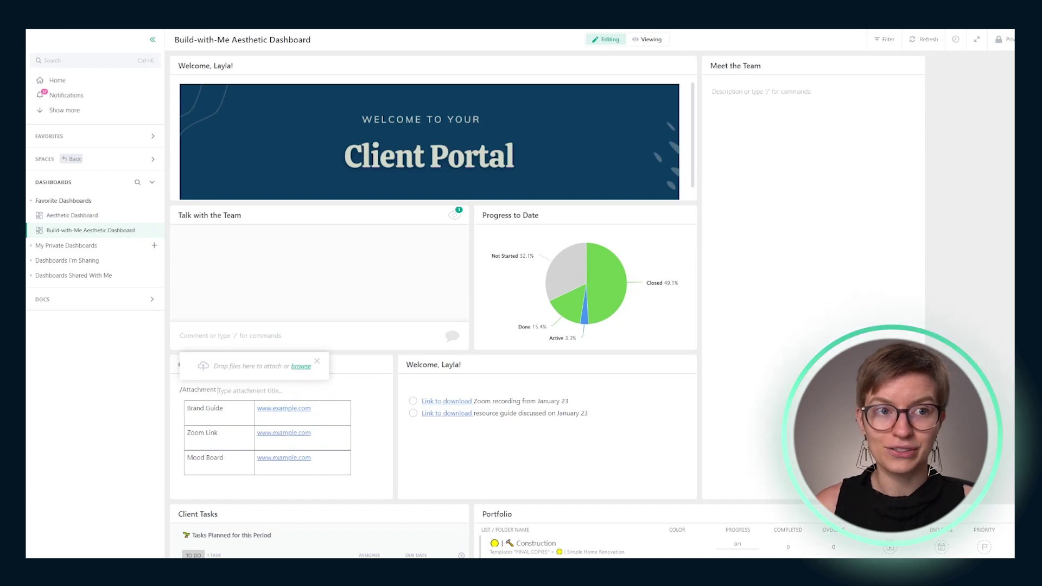
drag(93, 358, 268, 365)
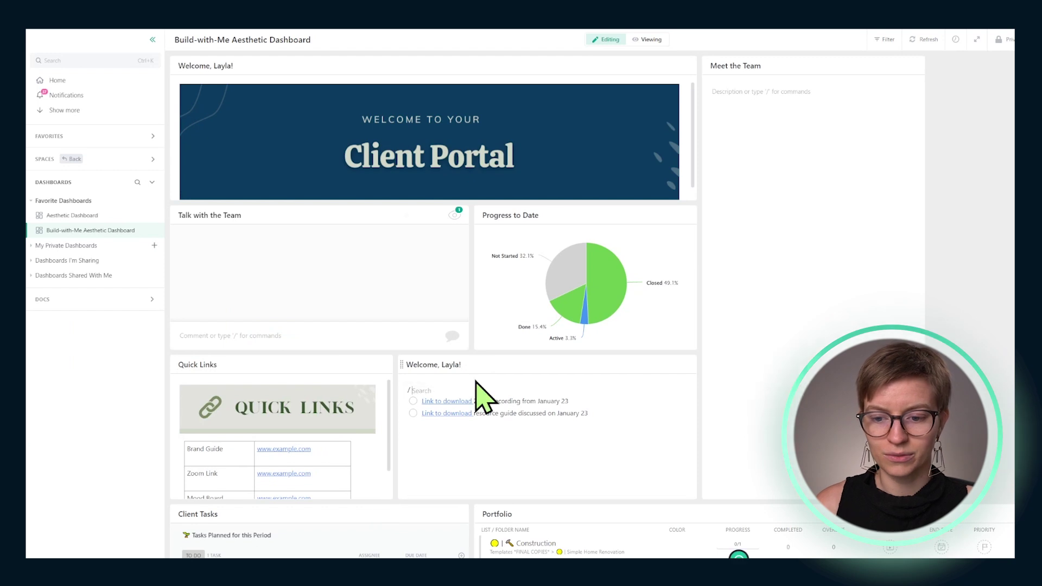
Step: Attach the exported Downloads banner above the download-link checklist and shrink it to fit inside its widget
text(attach)
key(Return)
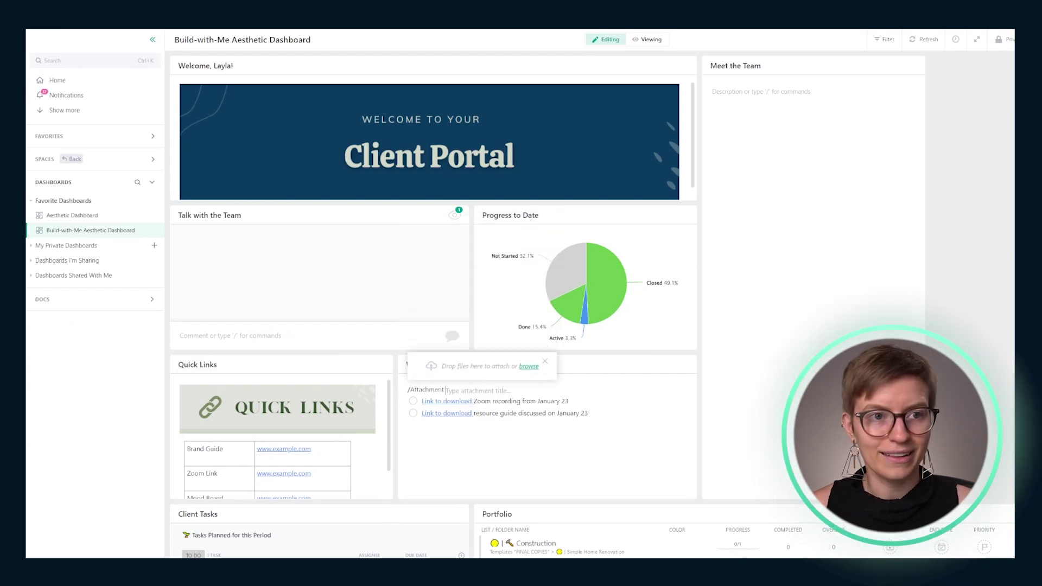
drag(425, 427, 505, 362)
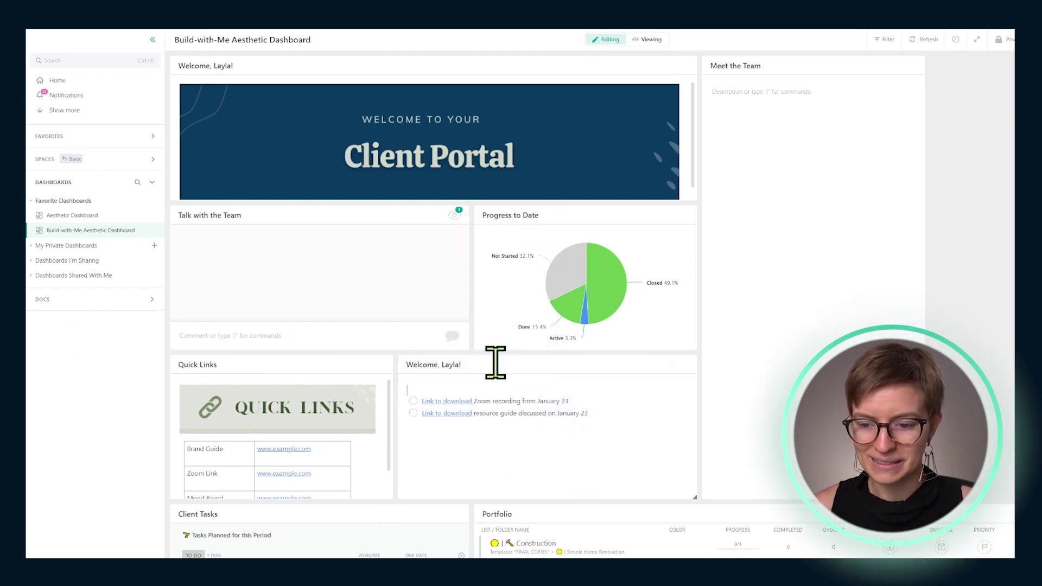
click(526, 446)
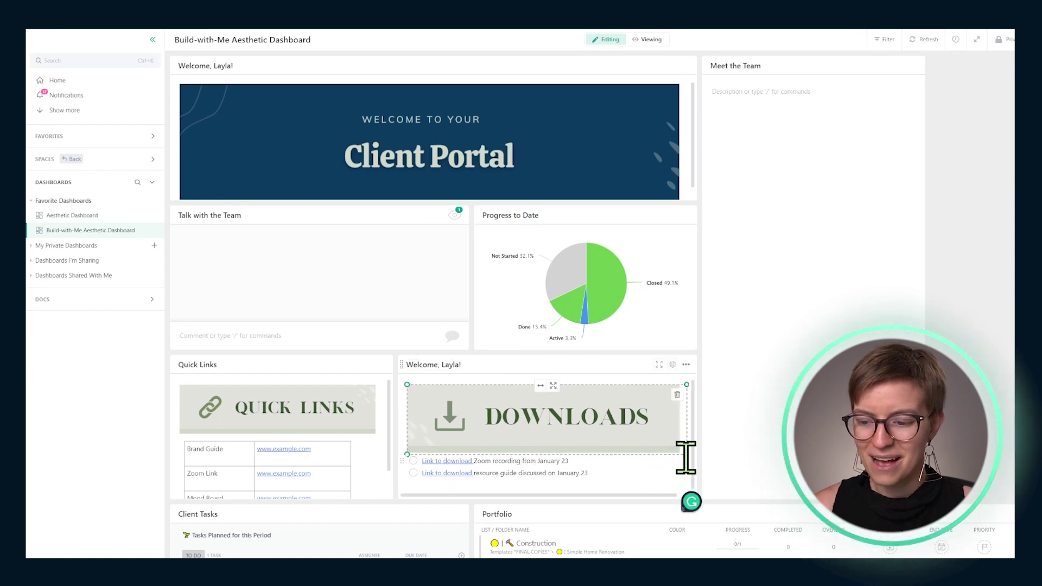
drag(685, 454, 614, 426)
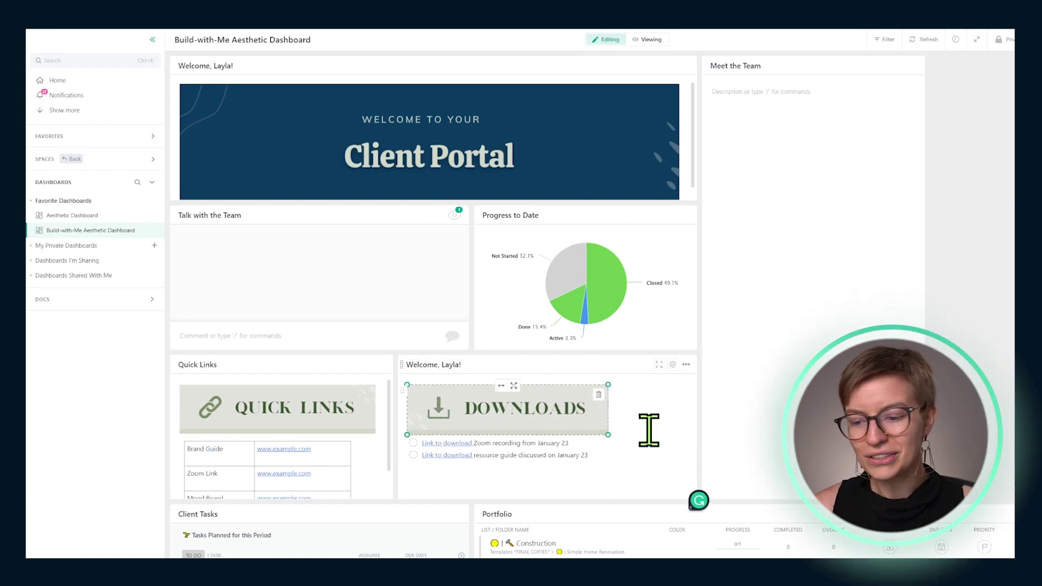
Step: Look over the Build-with-Me dashboard from the Client Portal banner and team image to the Client Tasks and Portfolio widgets
drag(400, 413, 477, 421)
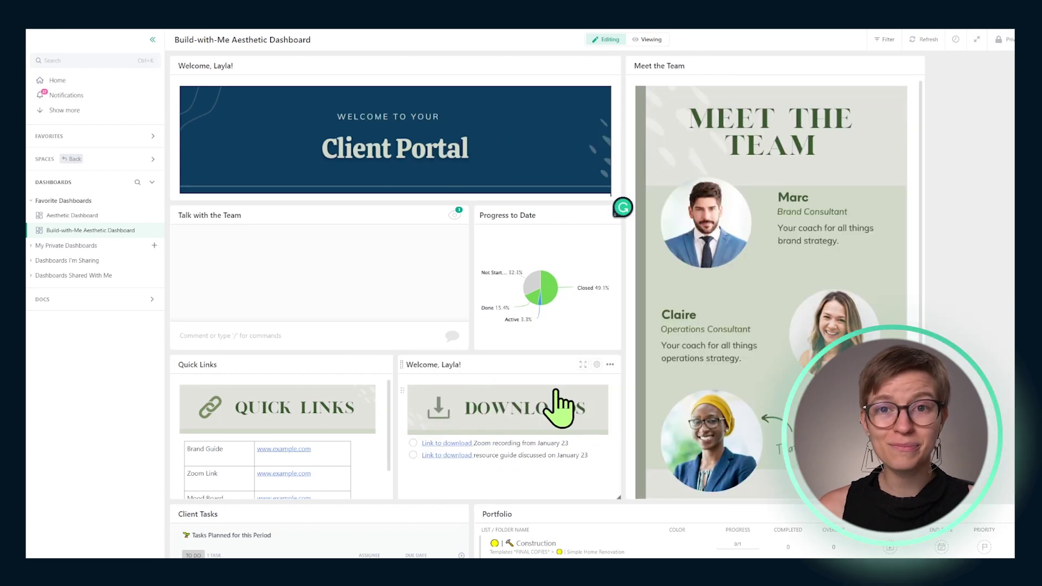
scroll(725, 402, down, 2)
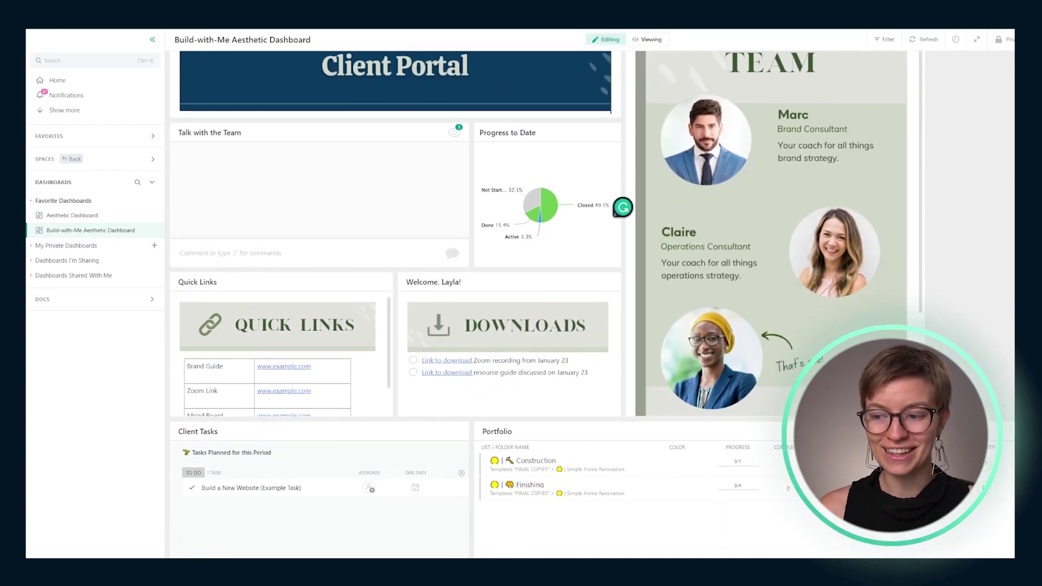
scroll(724, 402, up, 2)
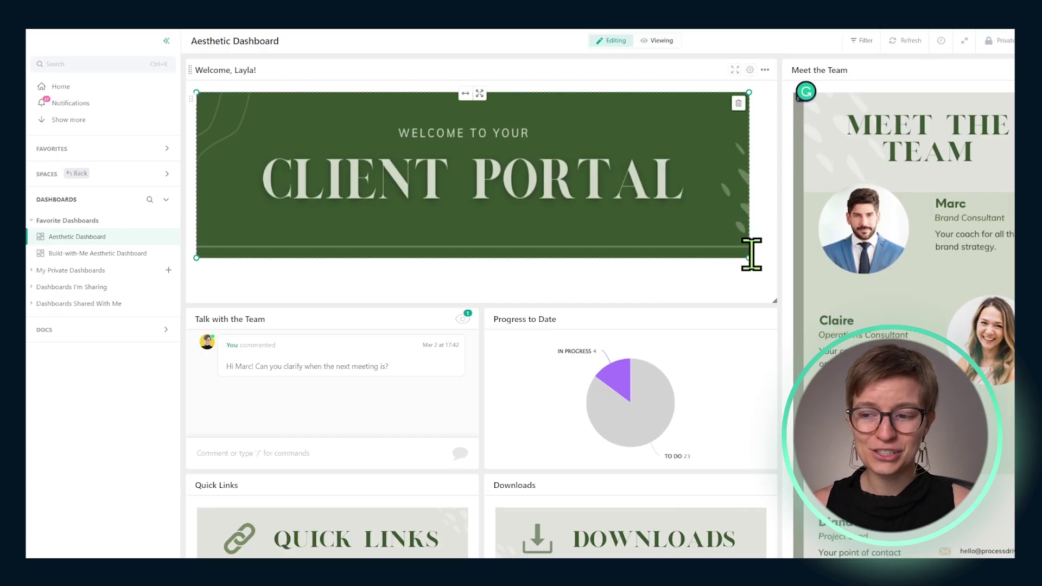
Step: Enlarge the Client Portal banner on the Aesthetic Dashboard and test how it scales at 110% browser zoom, then restore the zoom
mouse_move(749, 257)
mouse_down()
mouse_move(760, 270)
mouse_move(691, 239)
mouse_move(765, 262)
mouse_up()
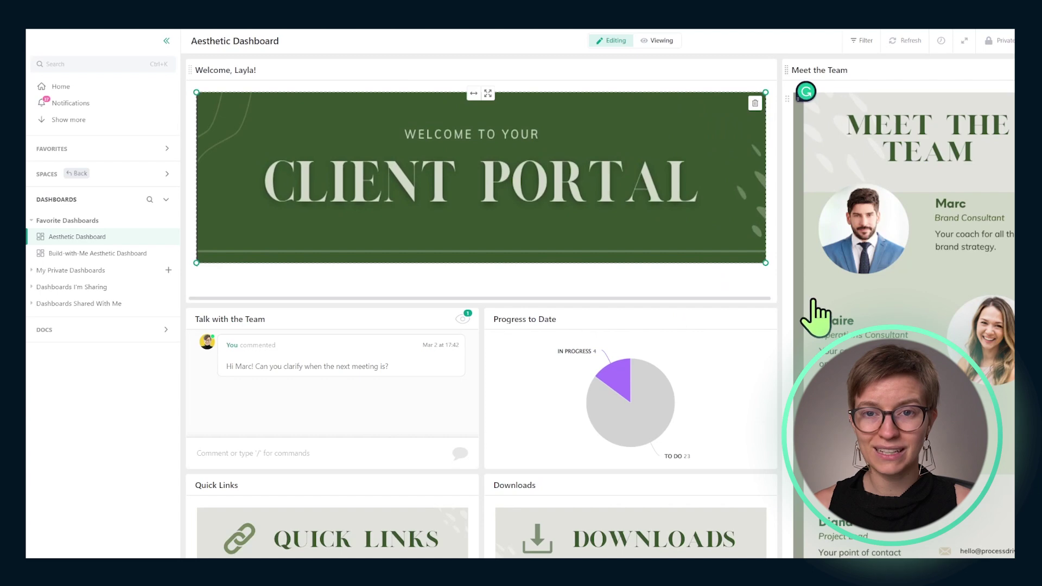
key(ctrl+plus)
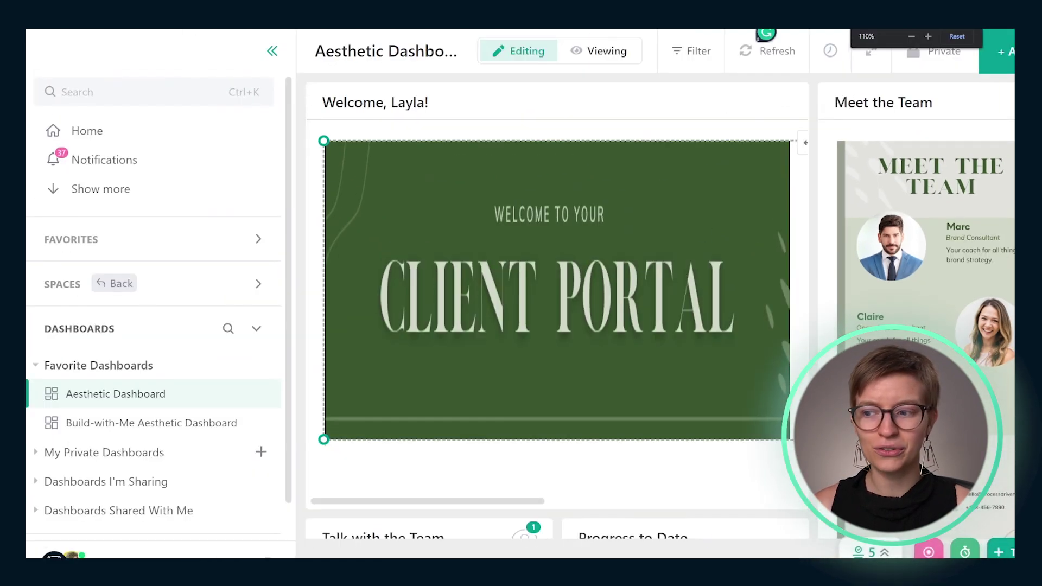
key(ctrl+minus)
key(ctrl+minus)
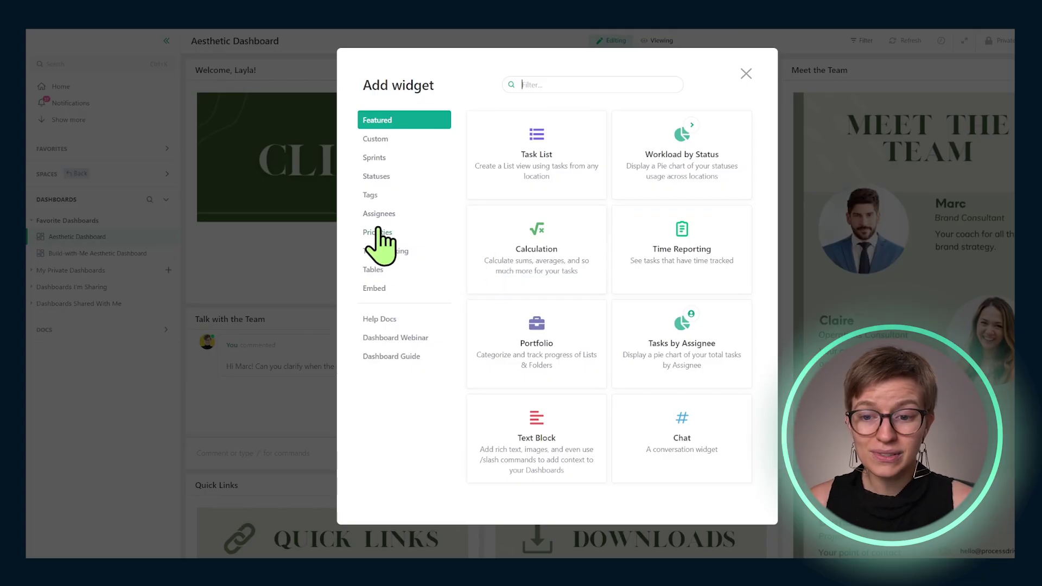
Step: Show the embed widget types that can be added to the Aesthetic Dashboard
click(389, 288)
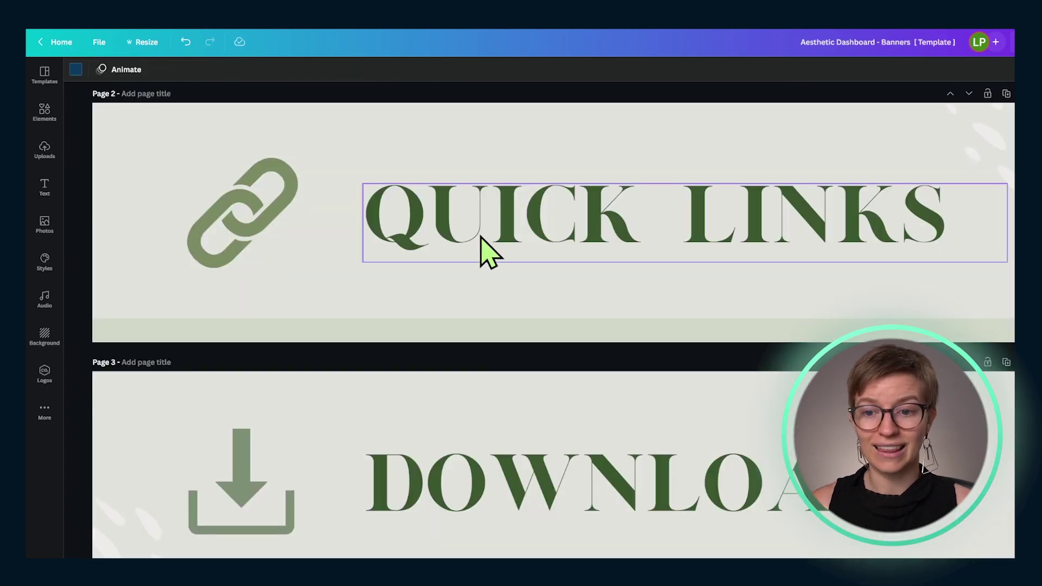
Step: In Canva, place a circular picture frame beside the title on the page 1 Client Portal banner and adjust the layout around it
scroll(489, 253, up, 5)
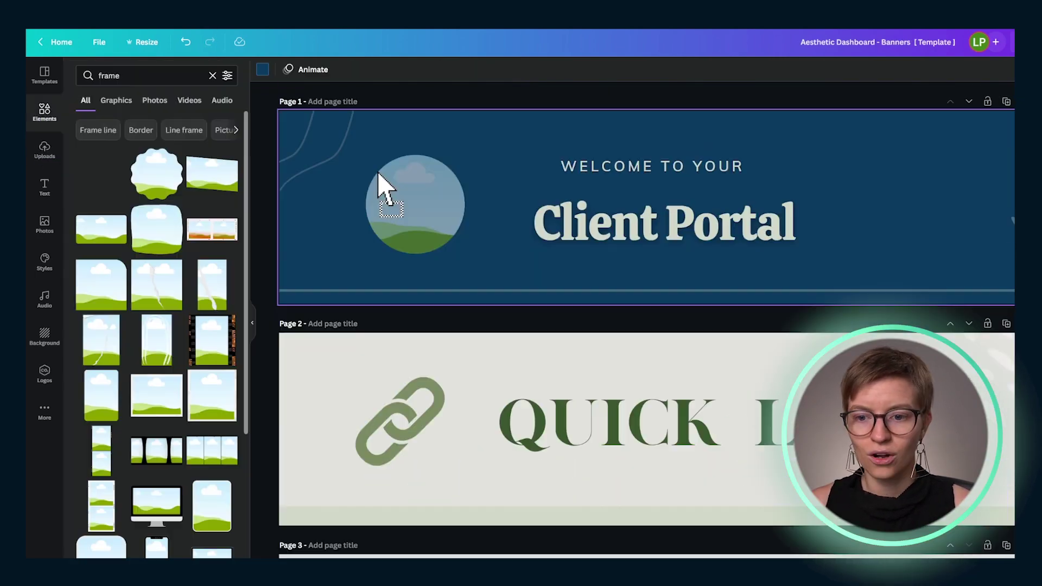
drag(378, 186, 434, 196)
drag(481, 248, 500, 266)
click(700, 177)
drag(696, 175, 663, 175)
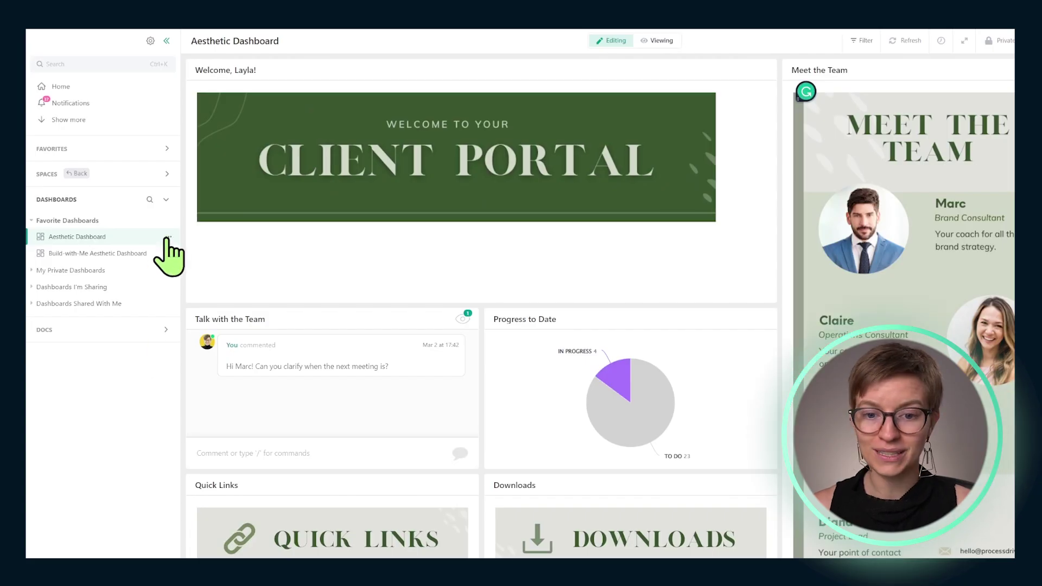
Step: Return to ClickUp and select the Client Portal banner in the Aesthetic Dashboard's welcome text block
click(168, 237)
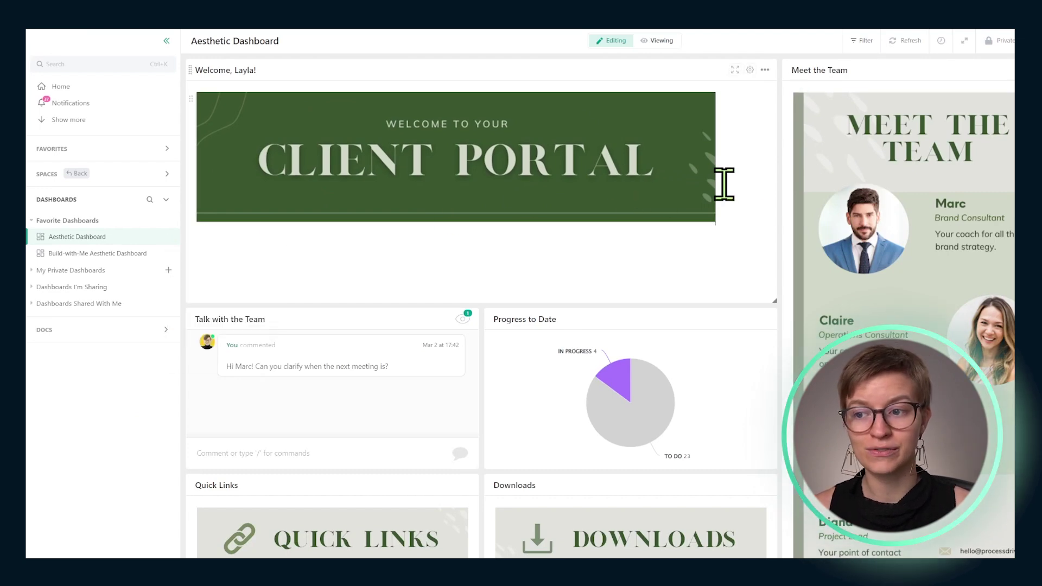
drag(724, 184, 337, 157)
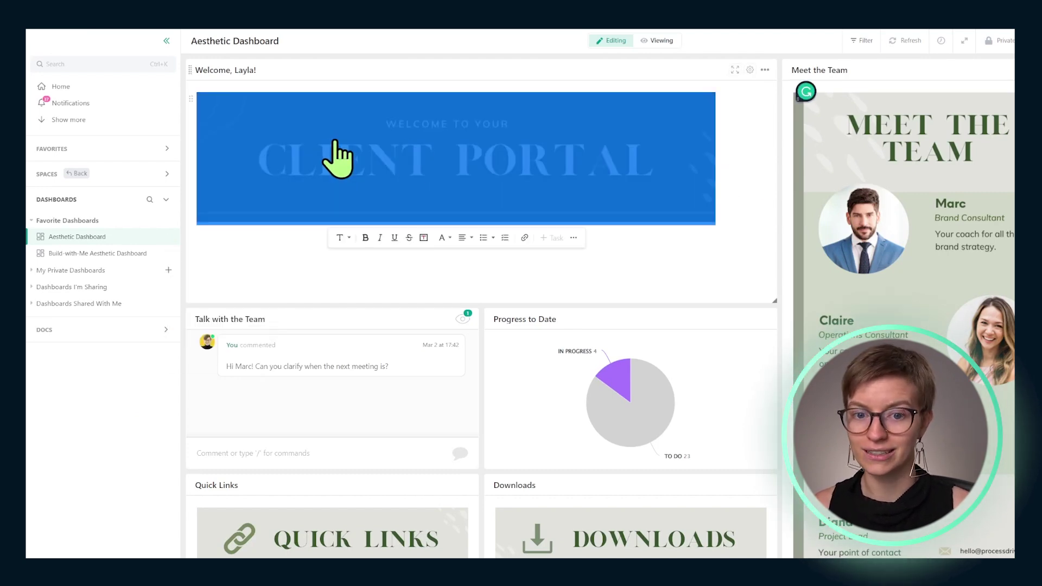